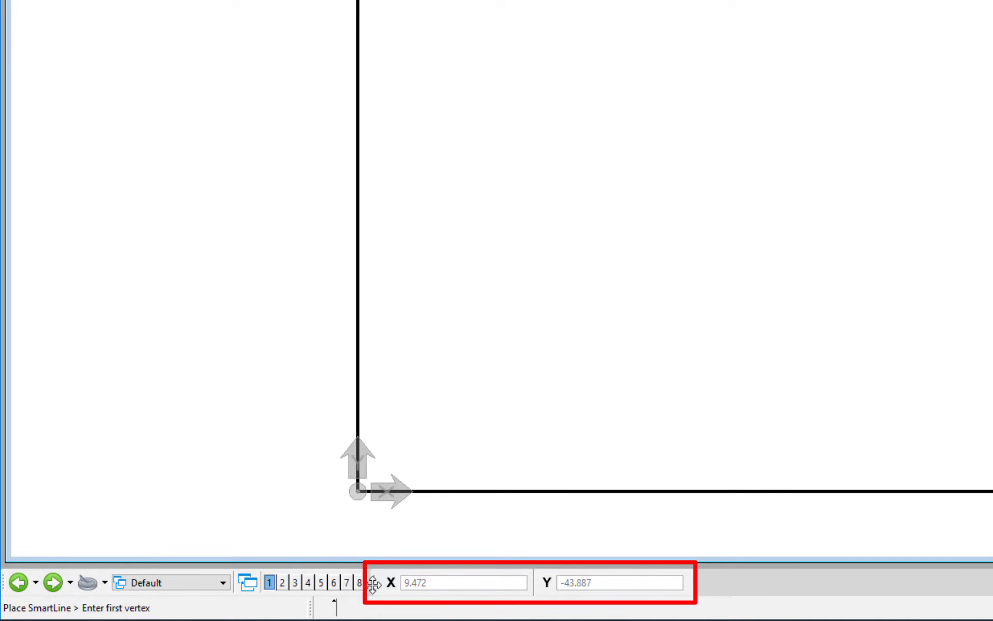
# Step: Undock the AccuDraw window and float it over the drawing area near the rectangle's upper edge
pyautogui.moveTo(372, 584); pyautogui.dragTo(715, 40)
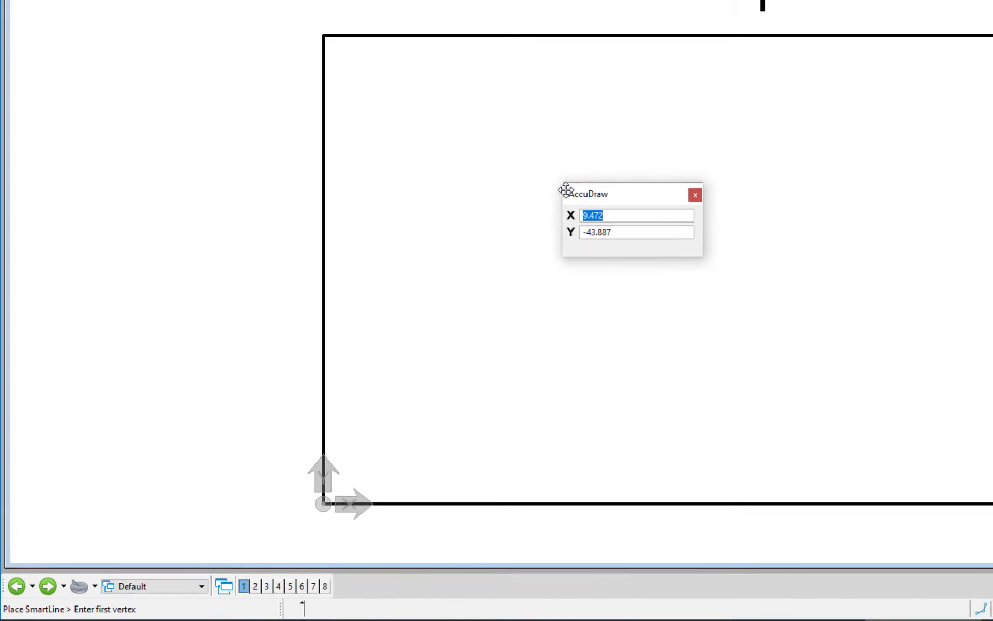
pyautogui.moveTo(476, 234); pyautogui.dragTo(496, 190)
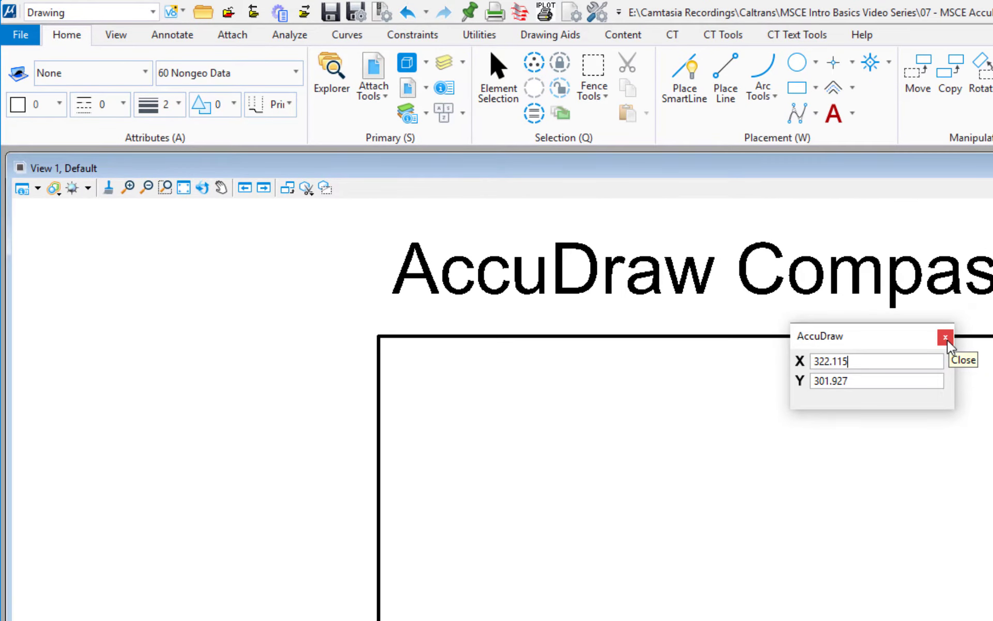
# Step: Close the AccuDraw window and toggle AccuDraw on, off and on again from the drawing aids
pyautogui.click(945, 338)
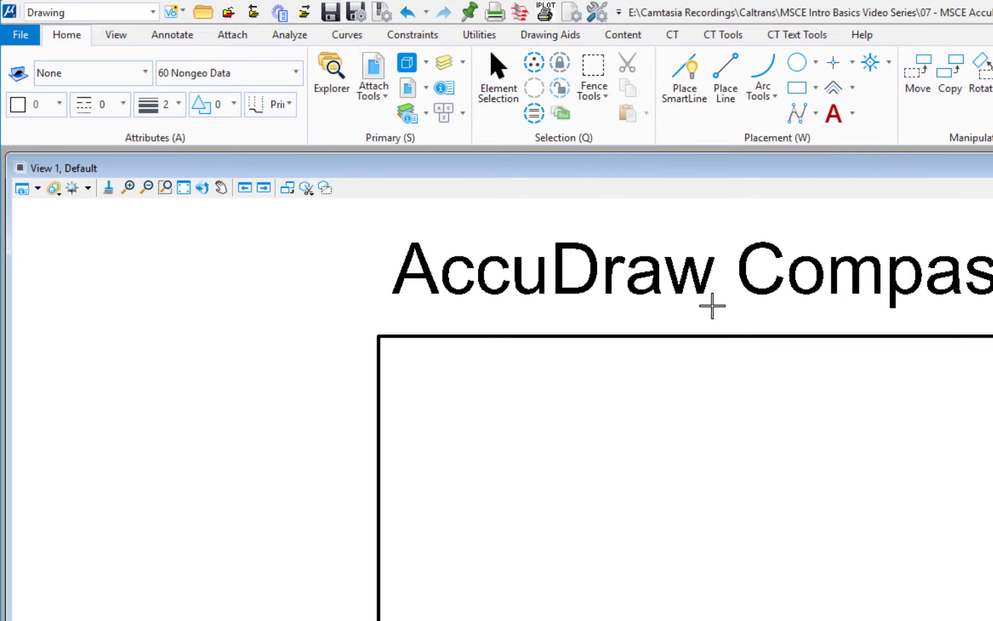
pyautogui.click(556, 37)
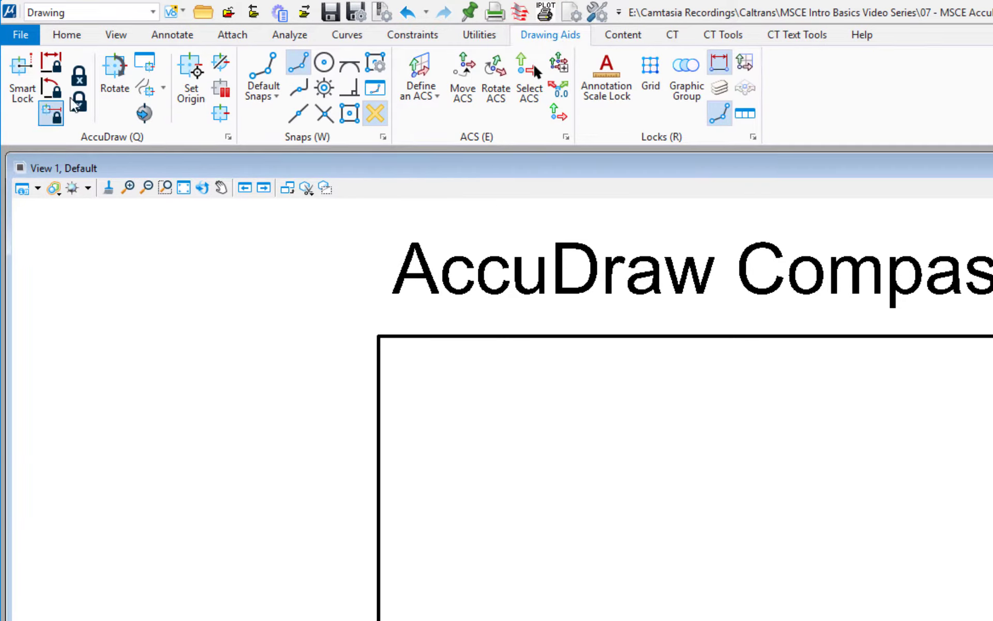
pyautogui.click(221, 114)
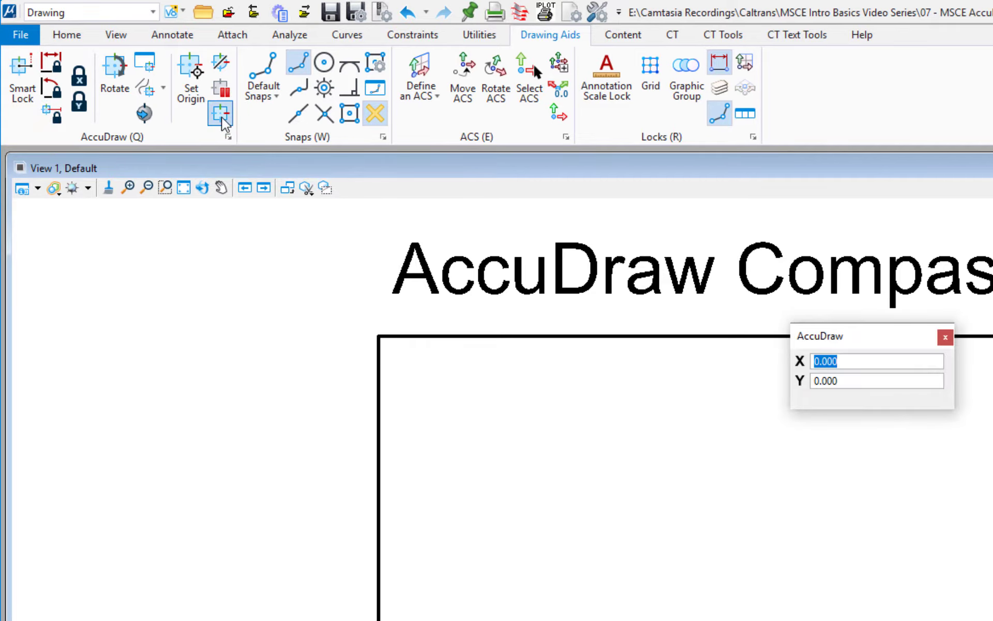
pyautogui.click(223, 119)
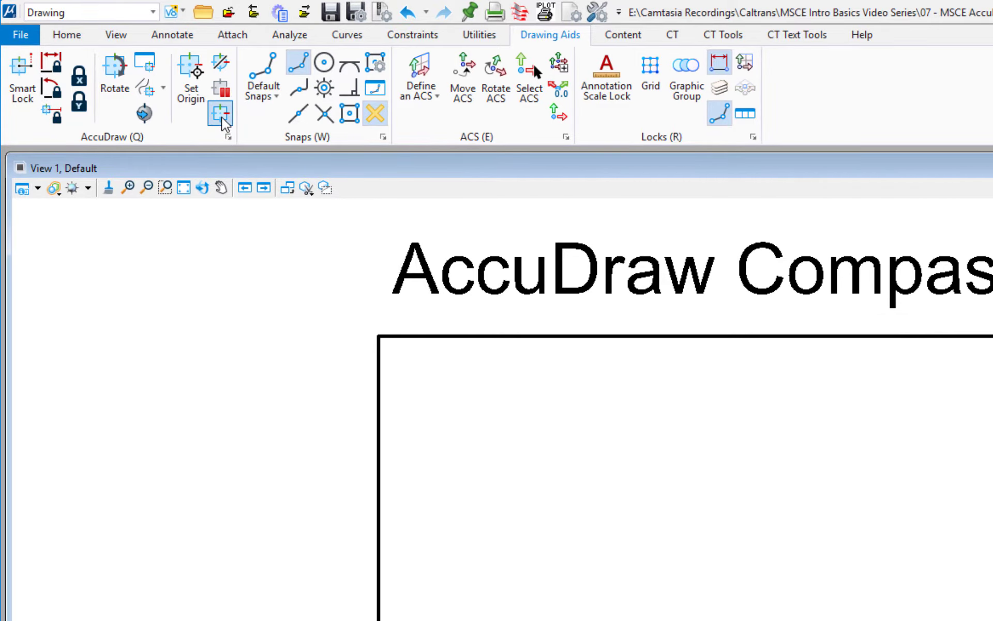
pyautogui.click(222, 120)
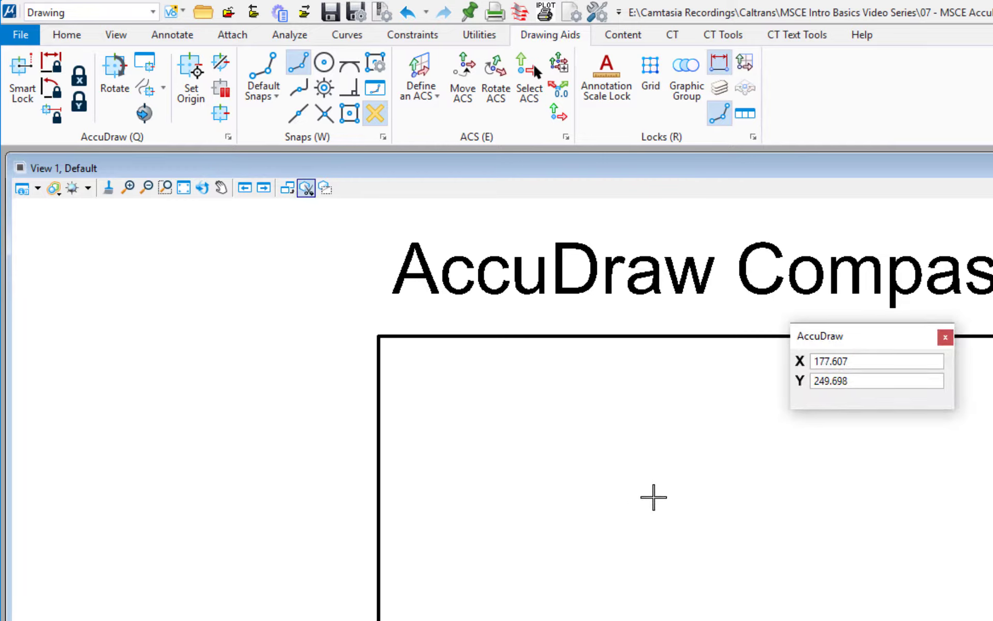
pyautogui.click(67, 34)
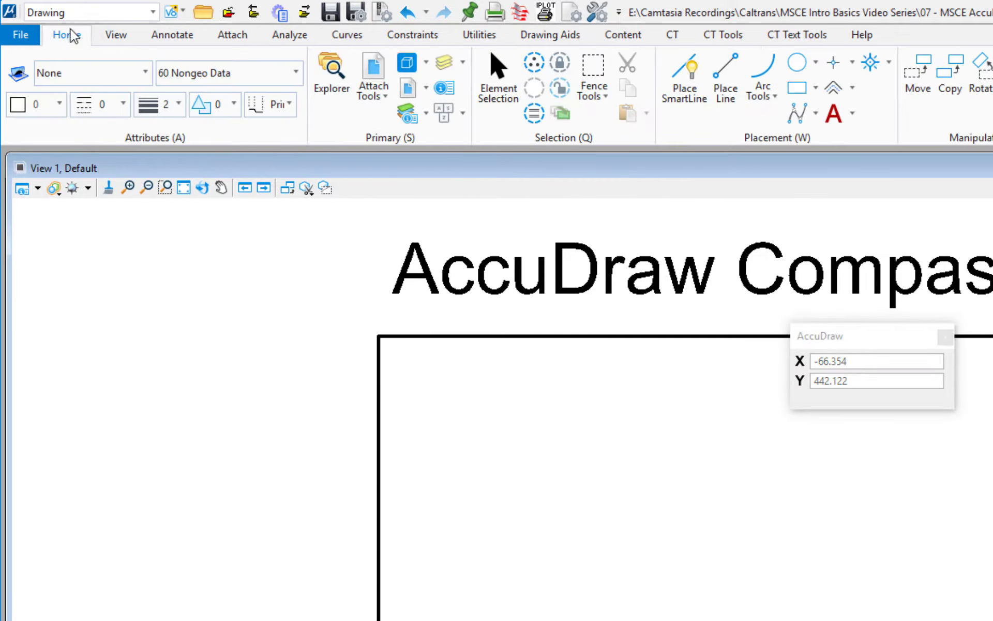
pyautogui.click(878, 339)
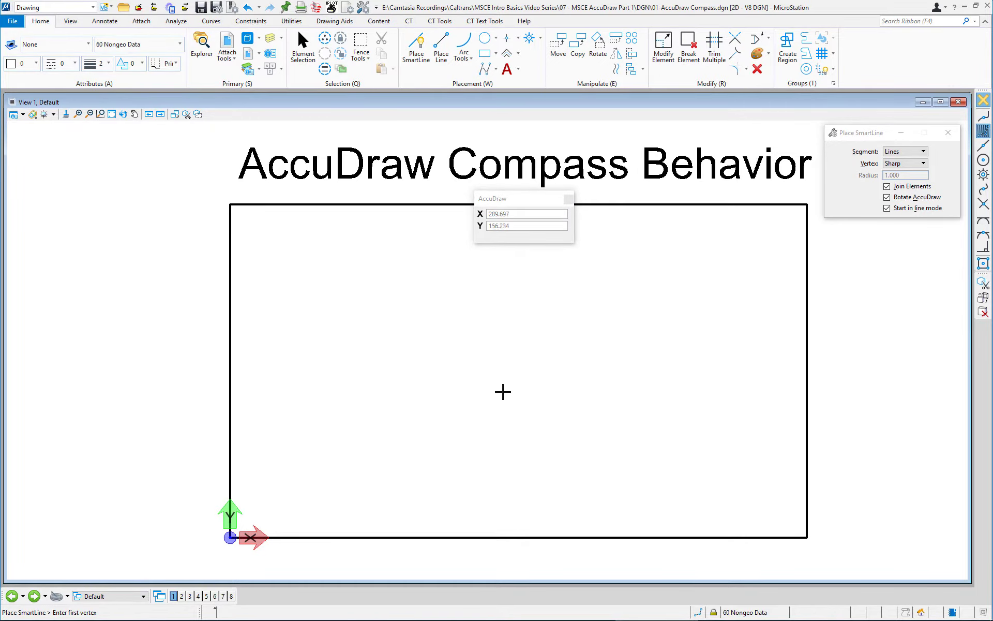
# Step: Draw an L-shaped SmartLine inside the rectangle, 115 to the left and 115 straight up, and undo it
pyautogui.click(517, 406)
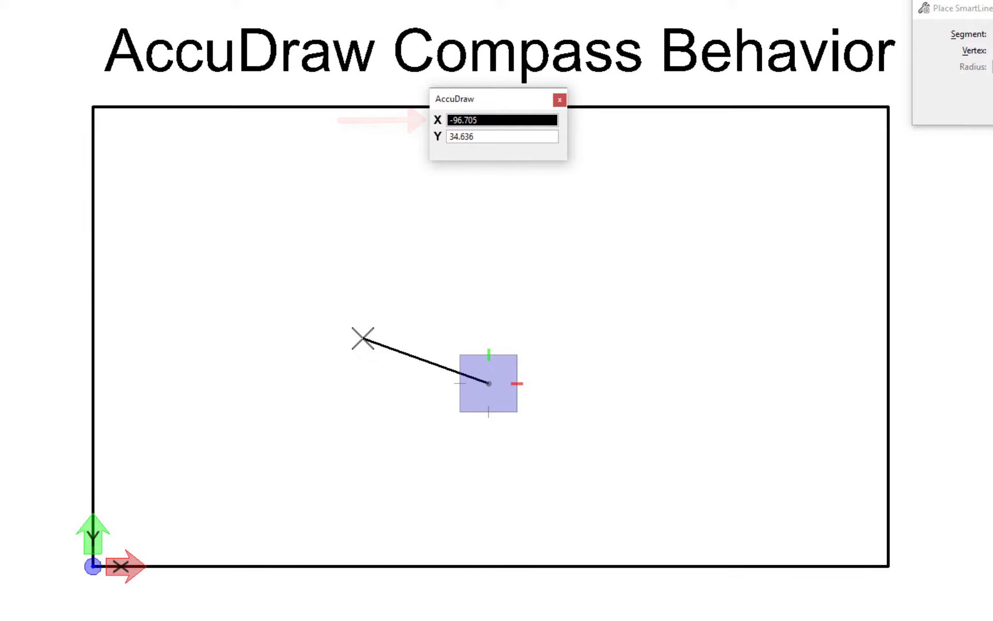
pyautogui.write('115')
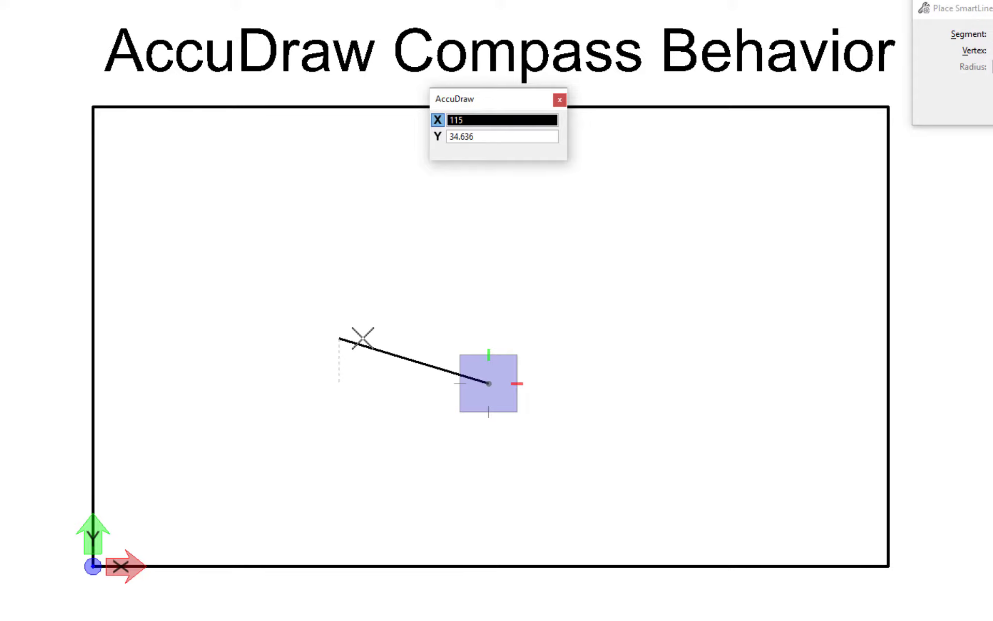
pyautogui.press('Tab')
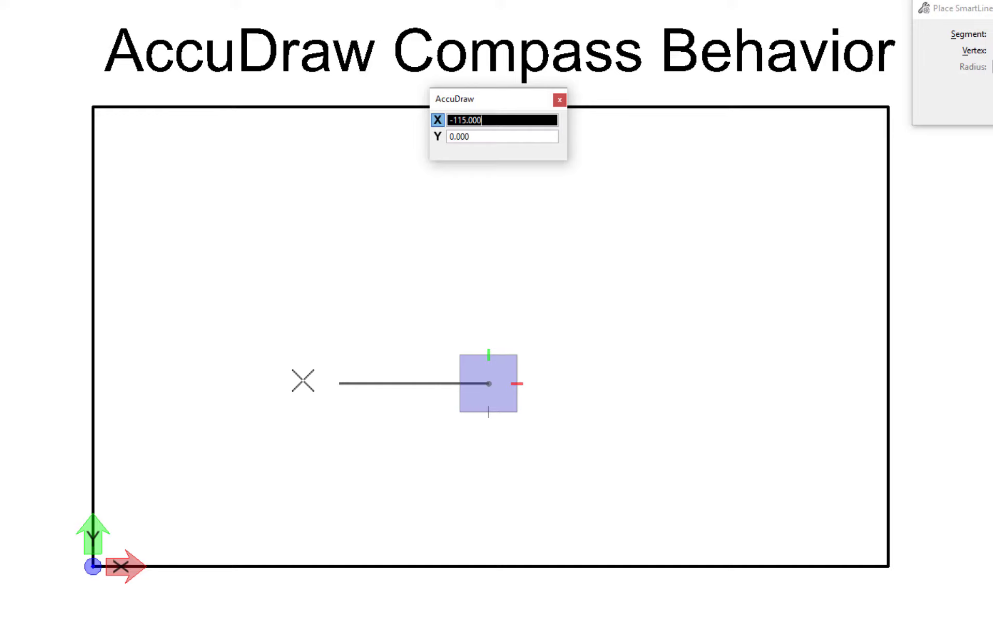
pyautogui.click(303, 380)
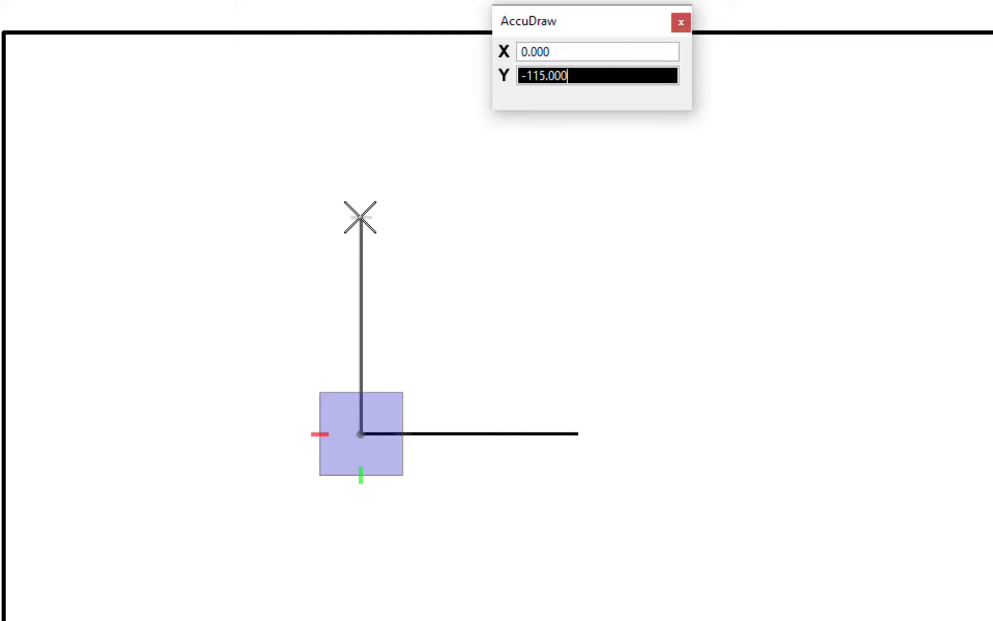
pyautogui.click(360, 217)
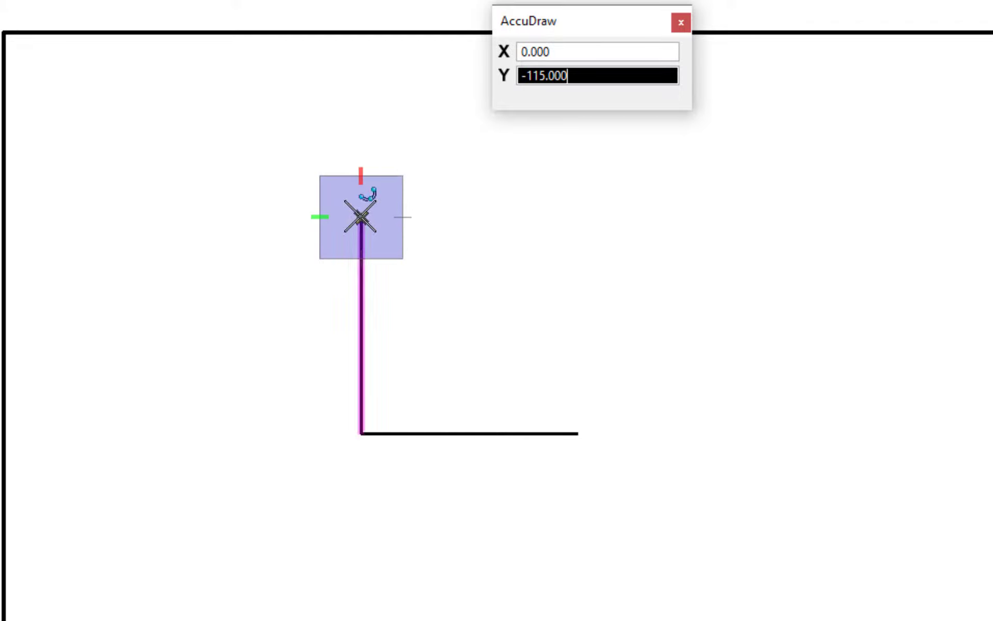
pyautogui.rightClick(455, 169)
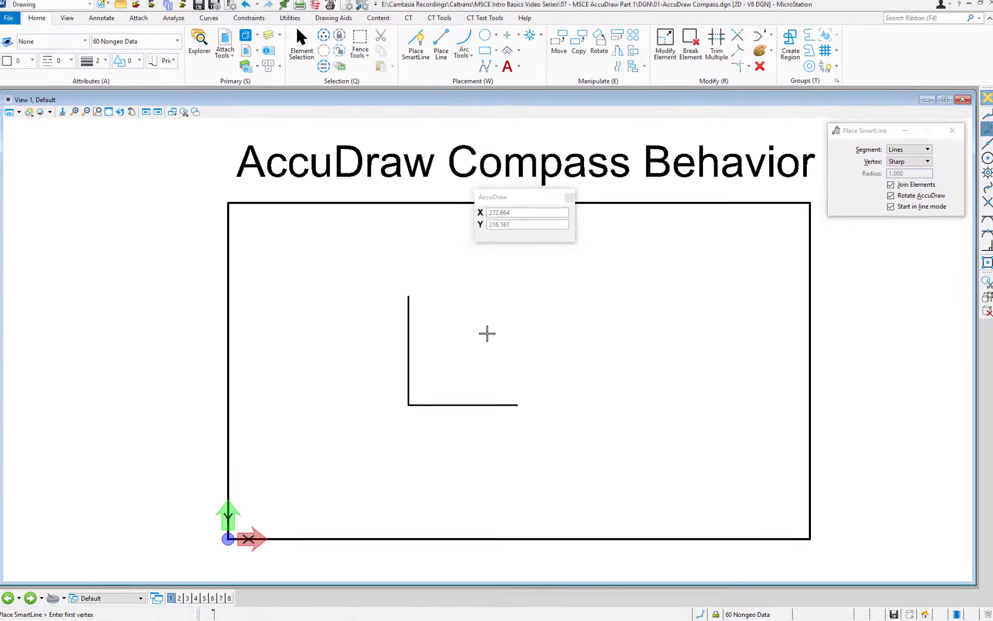
pyautogui.hotkey('ctrl', 'z')
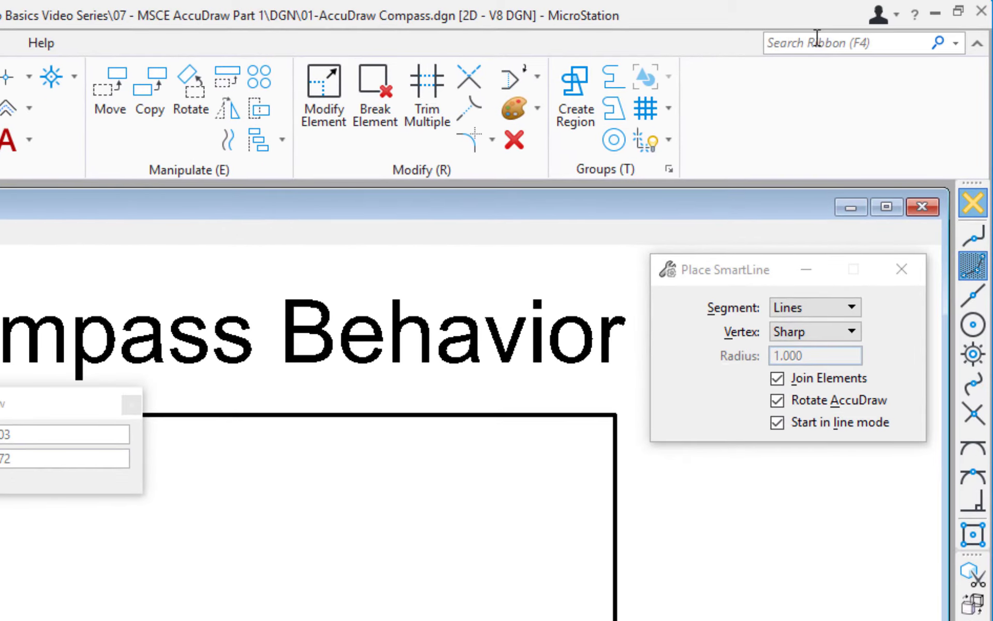
# Step: Search the ribbon for "short" and open the Keyboard Shortcuts list
pyautogui.click(817, 39)
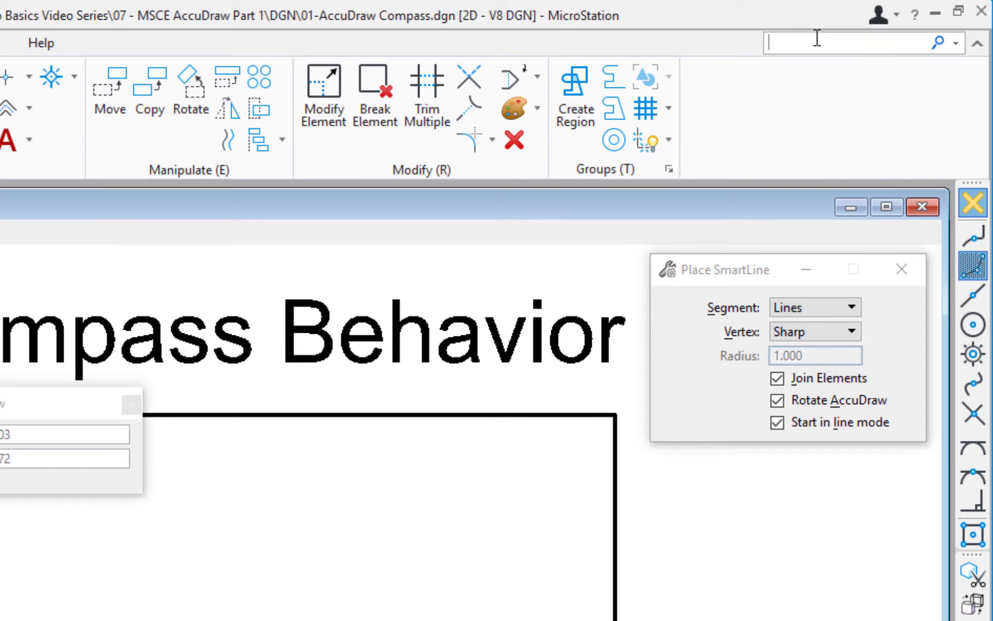
pyautogui.write('short')
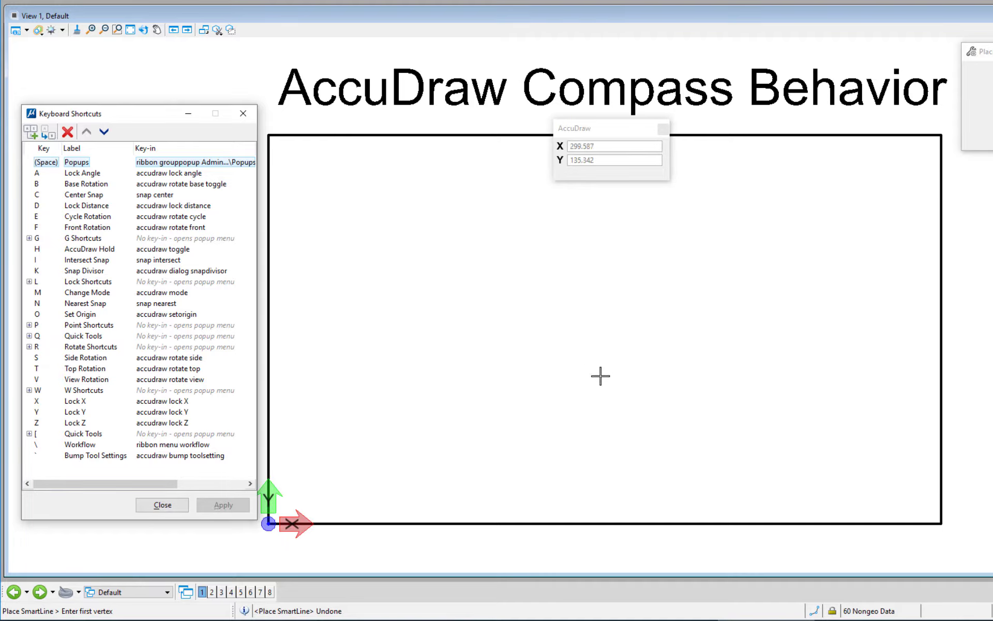
# Step: Start a SmartLine near the middle of the rectangle and toggle the AccuDraw compass between rectangular and polar mode, leaving it in polar
pyautogui.click(595, 345)
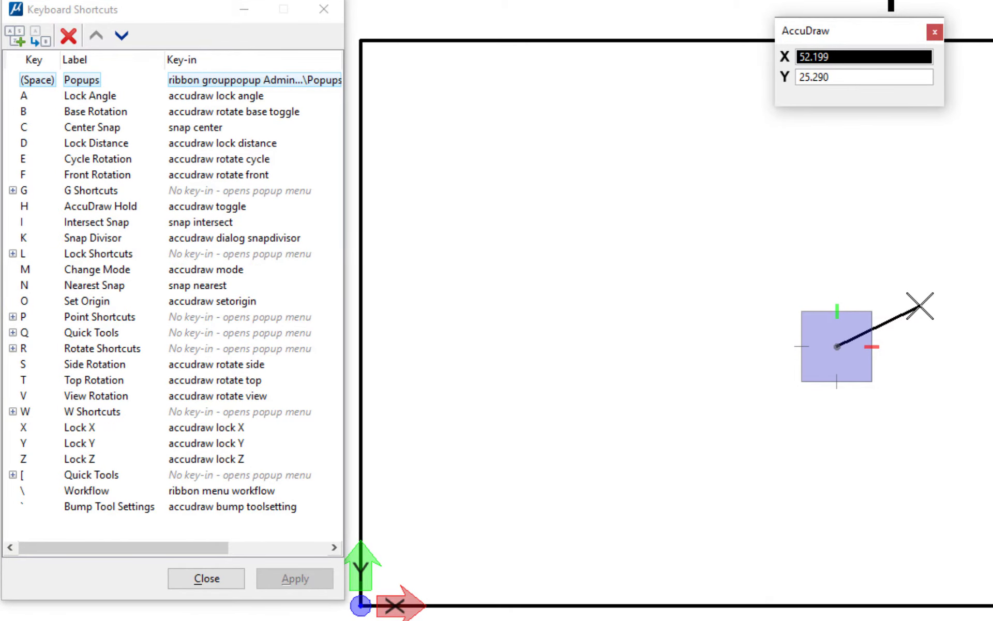
pyautogui.press('m')
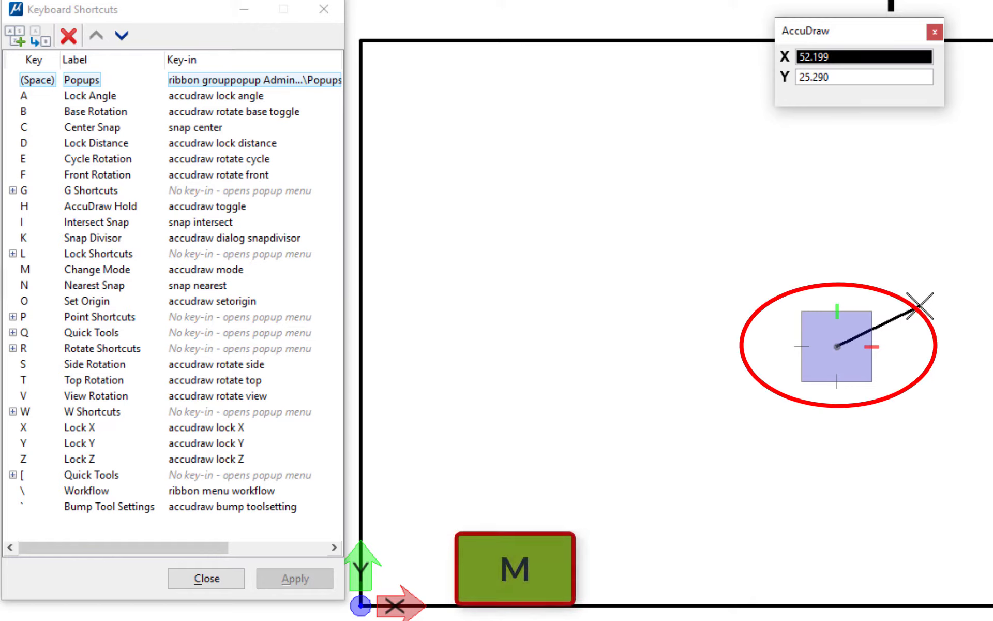
pyautogui.press('m')
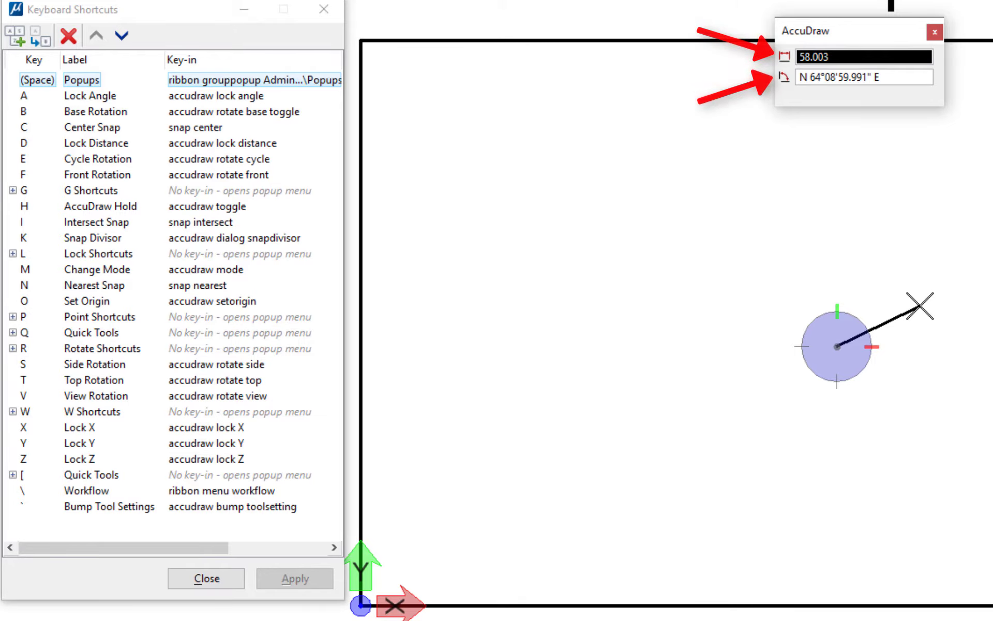
pyautogui.press('m')
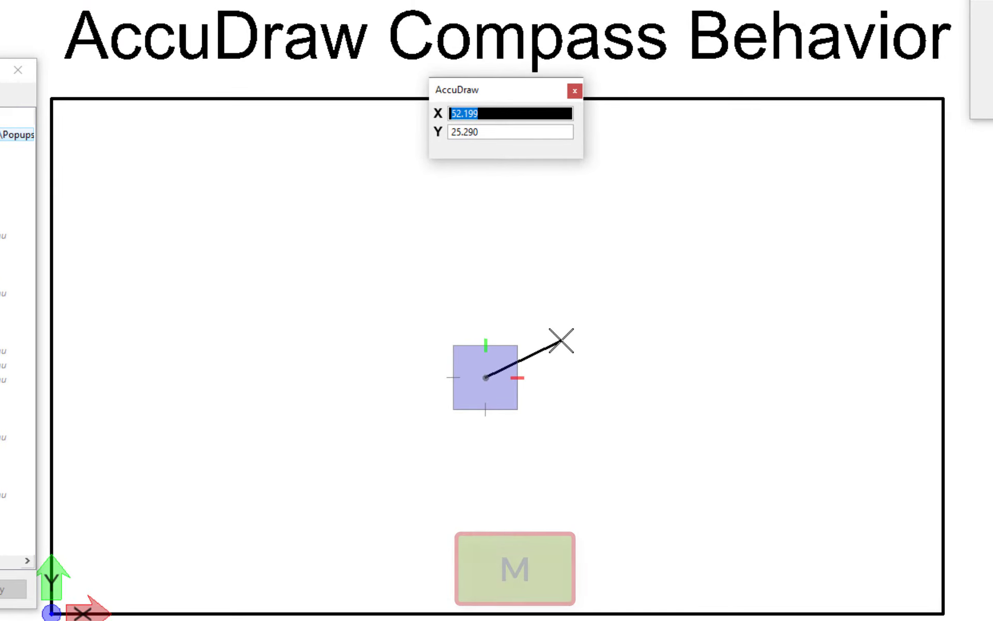
pyautogui.press('m')
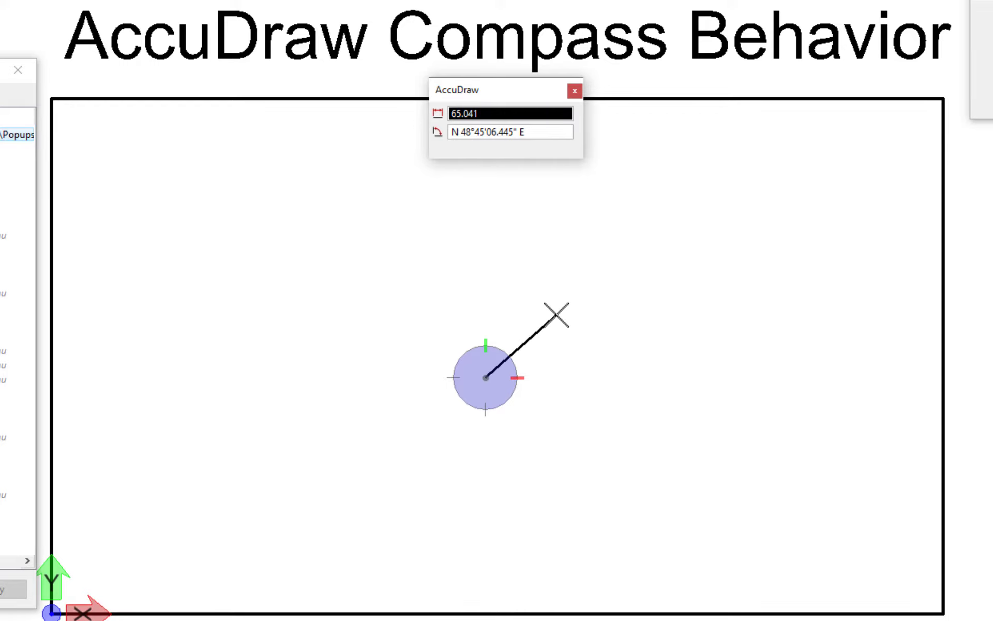
# Step: Place the first SmartLine segment with a distance of 68 and a bearing of N48E
pyautogui.write('68')
pyautogui.press('Tab')
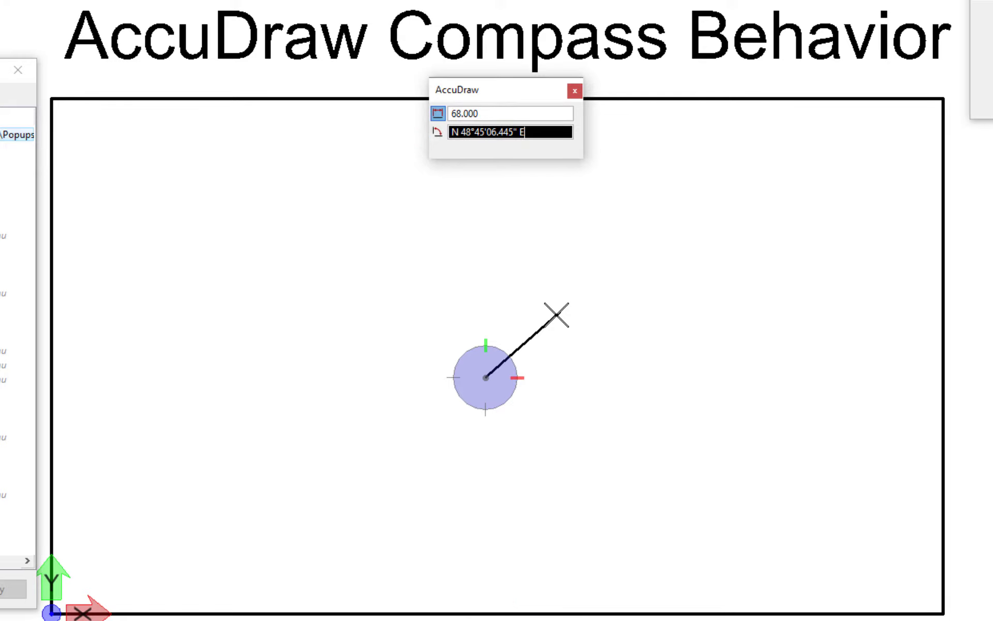
pyautogui.press('Tab')
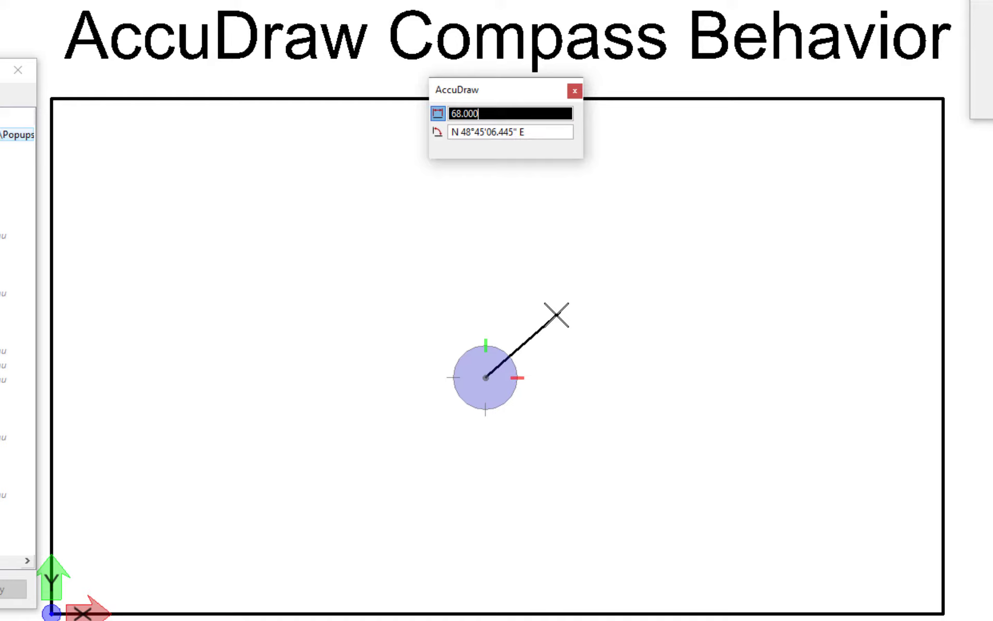
pyautogui.press('Tab')
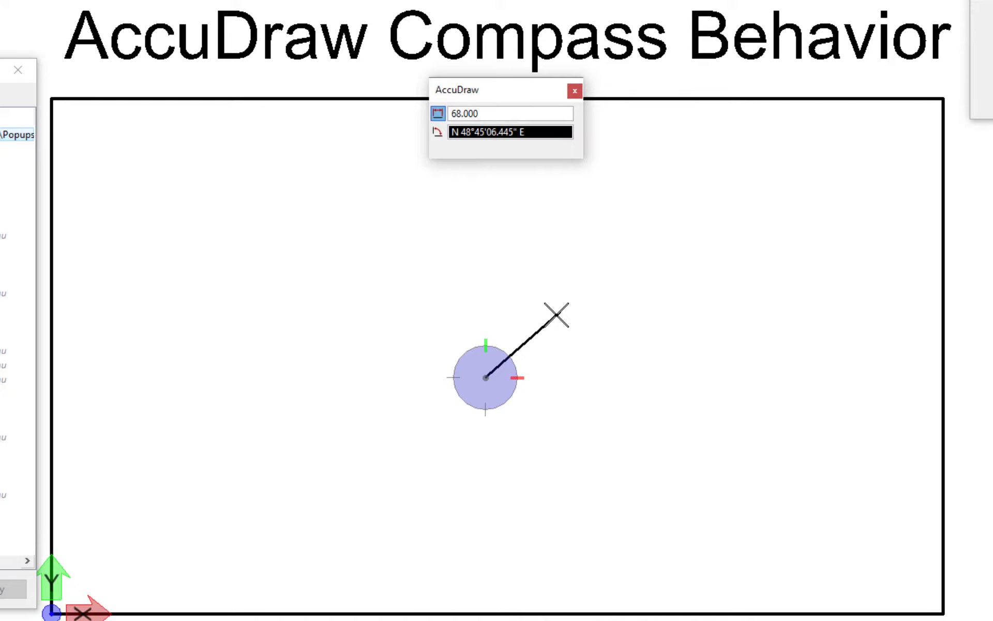
pyautogui.write('n48e')
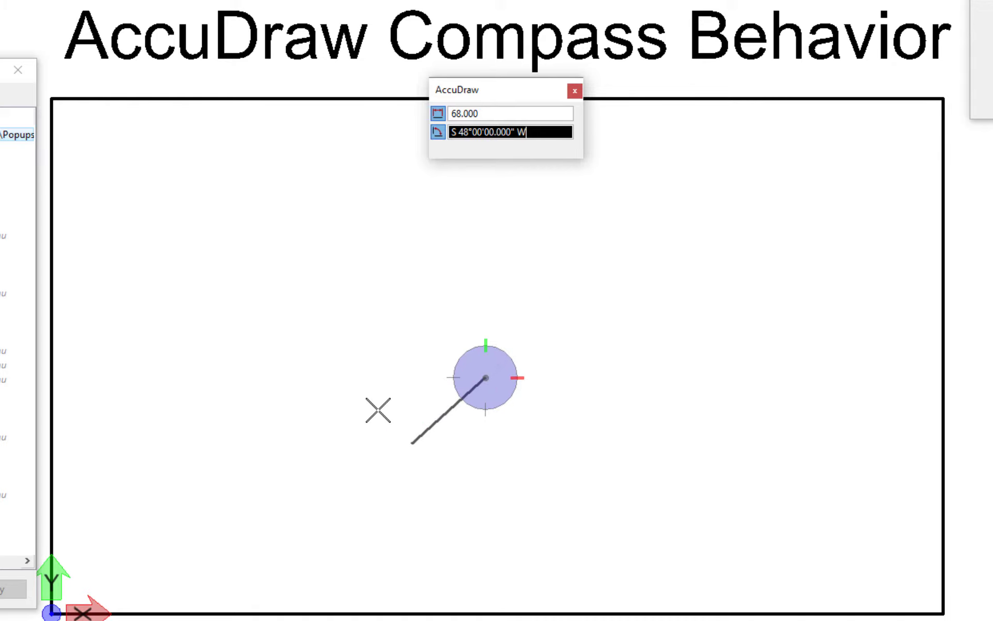
pyautogui.click(584, 335)
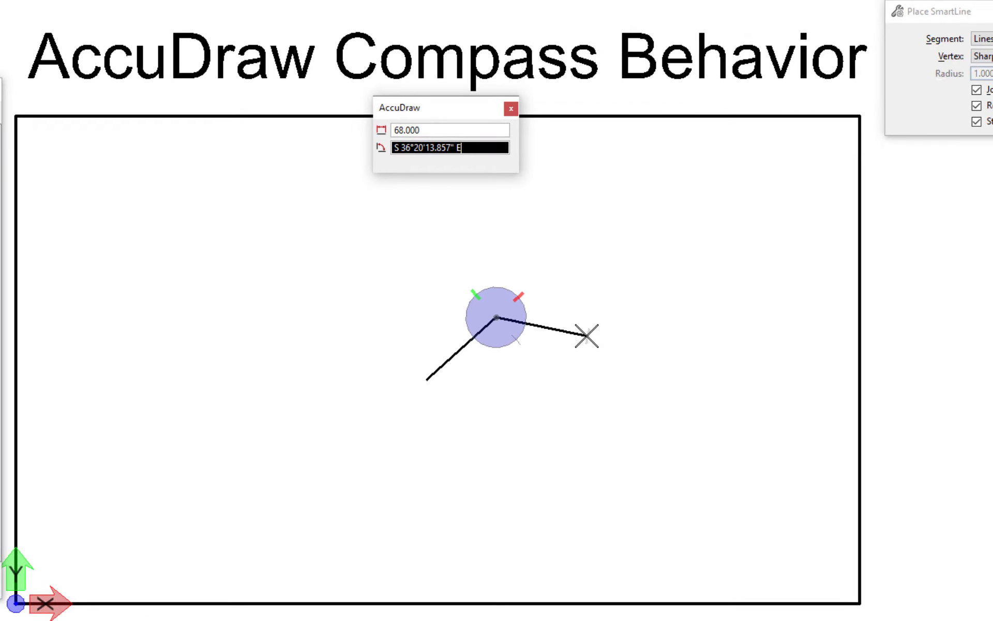
# Step: Rotate the compass to Top, change it to rectangular mode and add a horizontal segment 120 long to the right
pyautogui.press('t')
pyautogui.press('m')
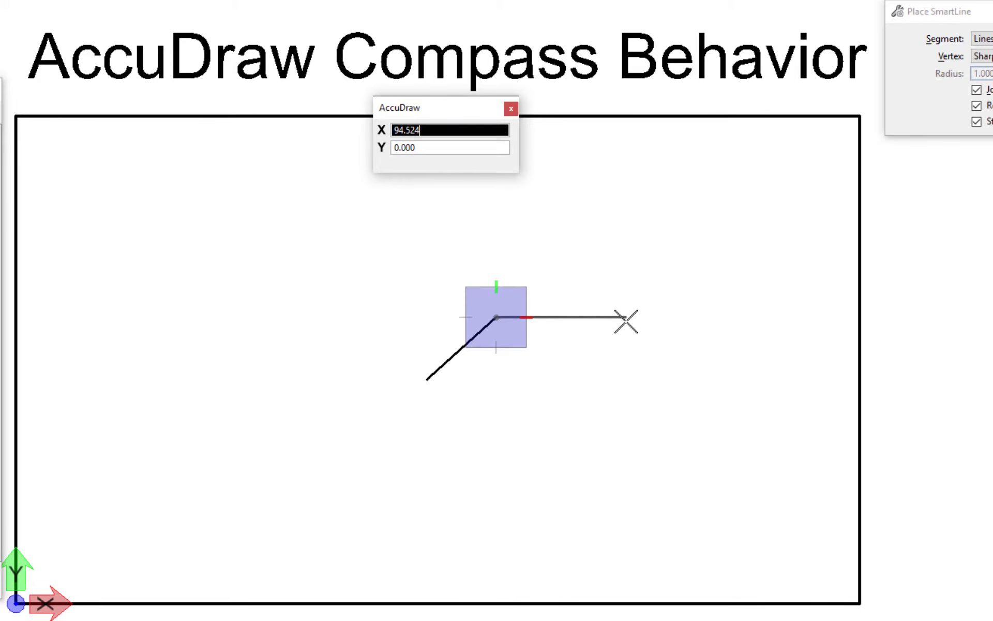
pyautogui.write('120')
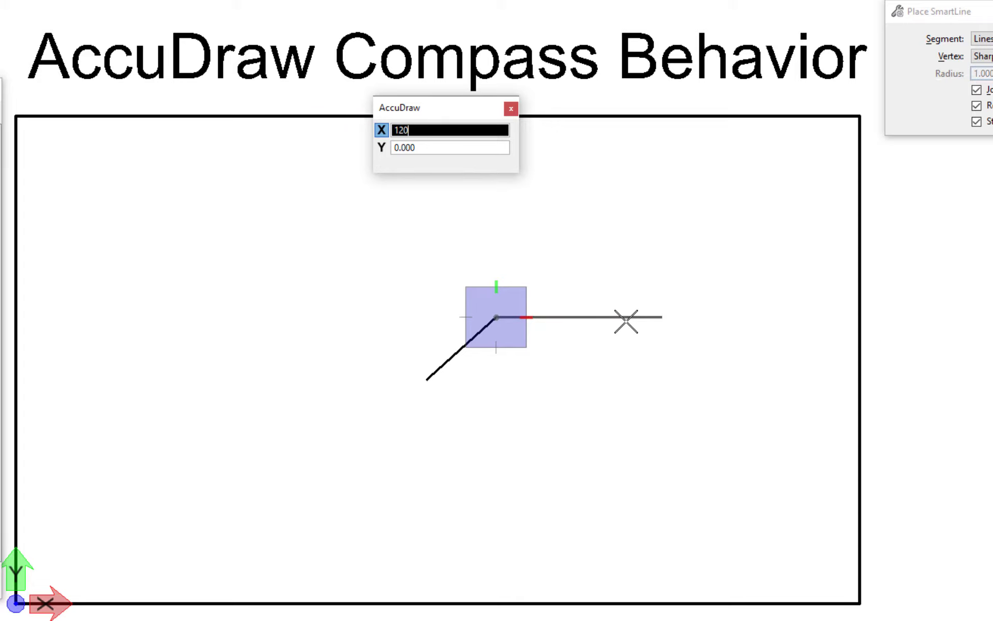
pyautogui.click(643, 317)
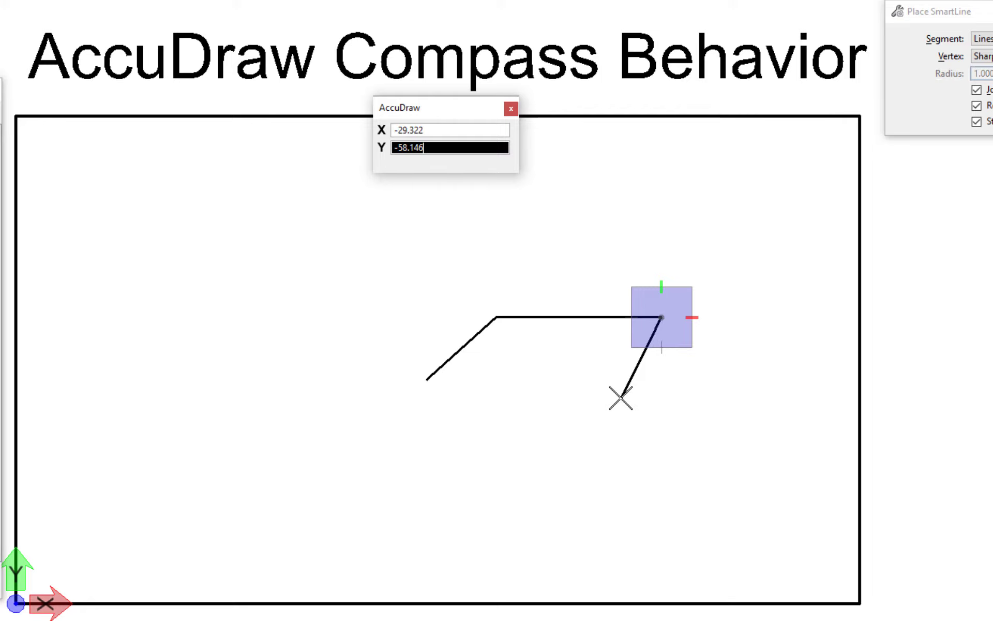
# Step: Add a segment straight down with Smart Lock, ending level with the first segment's start point, and finish the SmartLine
pyautogui.press('Return')
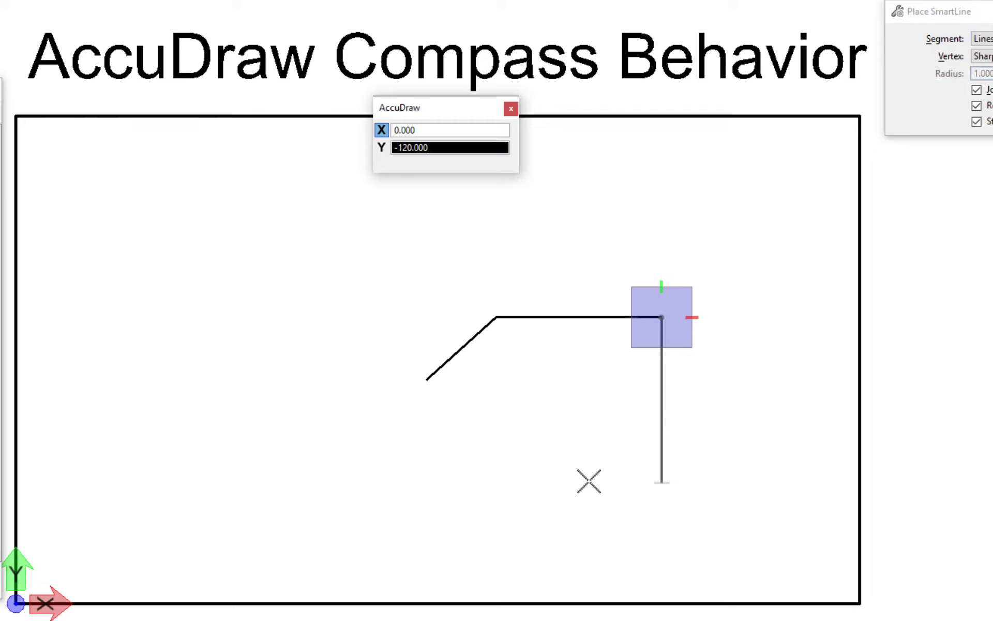
pyautogui.press('Return')
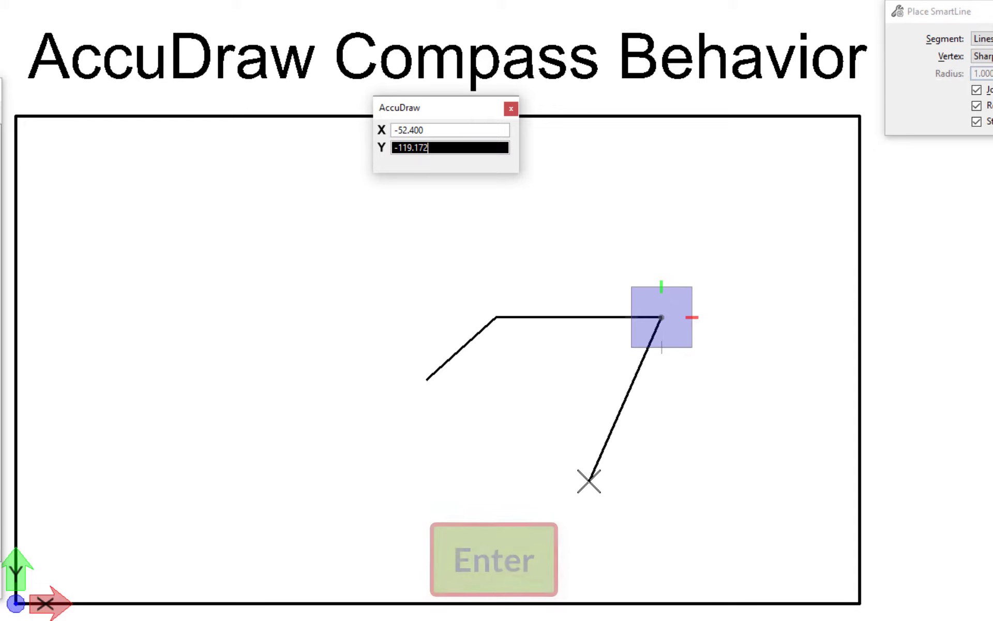
pyautogui.press('Return')
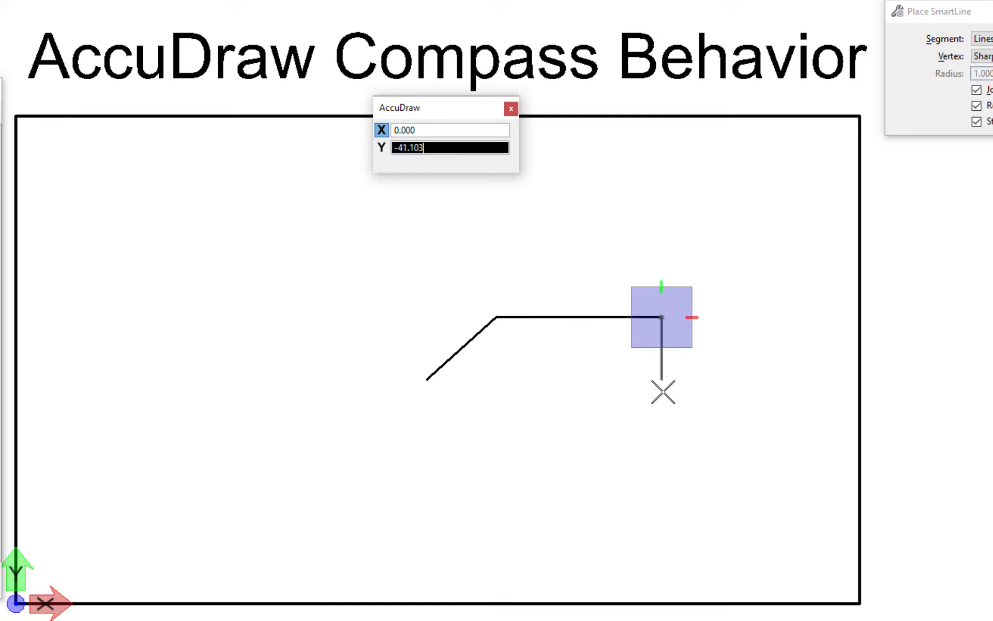
pyautogui.click(423, 380)
pyautogui.rightClick(593, 456)
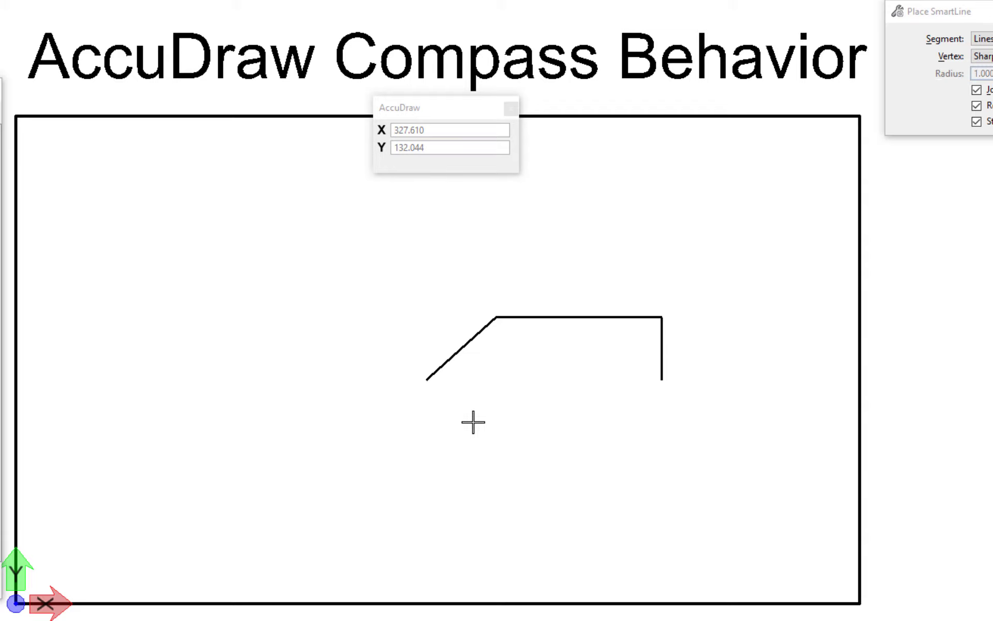
# Step: Move the AccuDraw origin to a point 55 left of and 95 above the lower endpoint of the diagonal segment
pyautogui.keyDown('ctrl'); pyautogui.middleClick(426, 380); pyautogui.keyUp('ctrl')
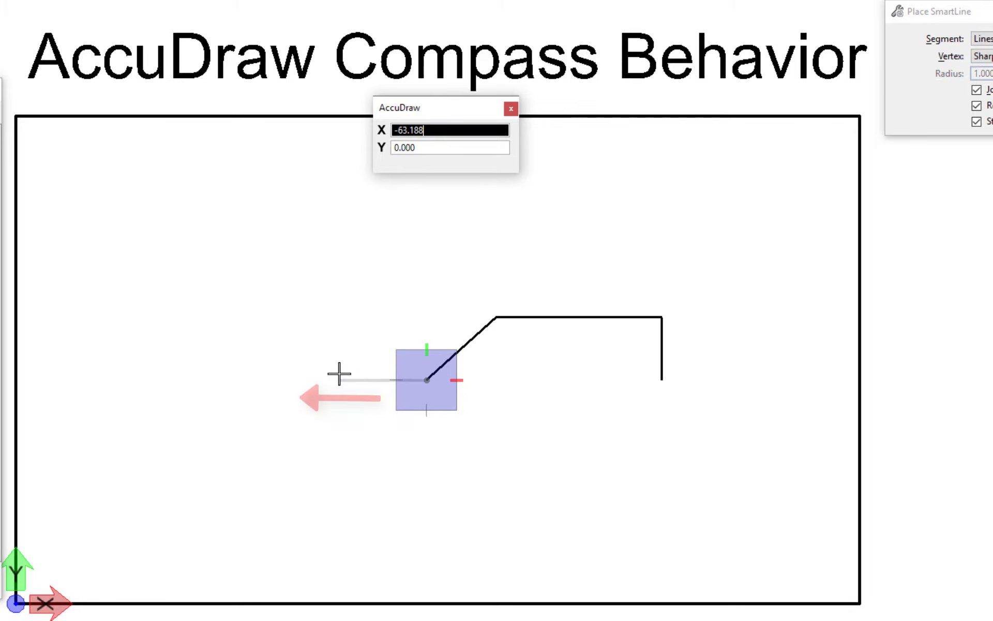
pyautogui.write('55')
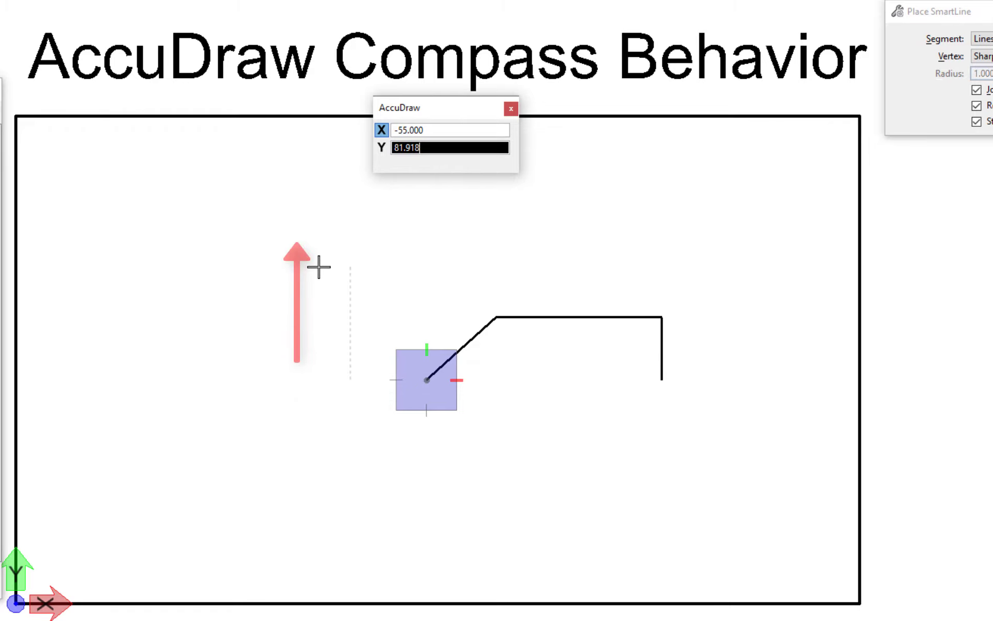
pyautogui.write('95')
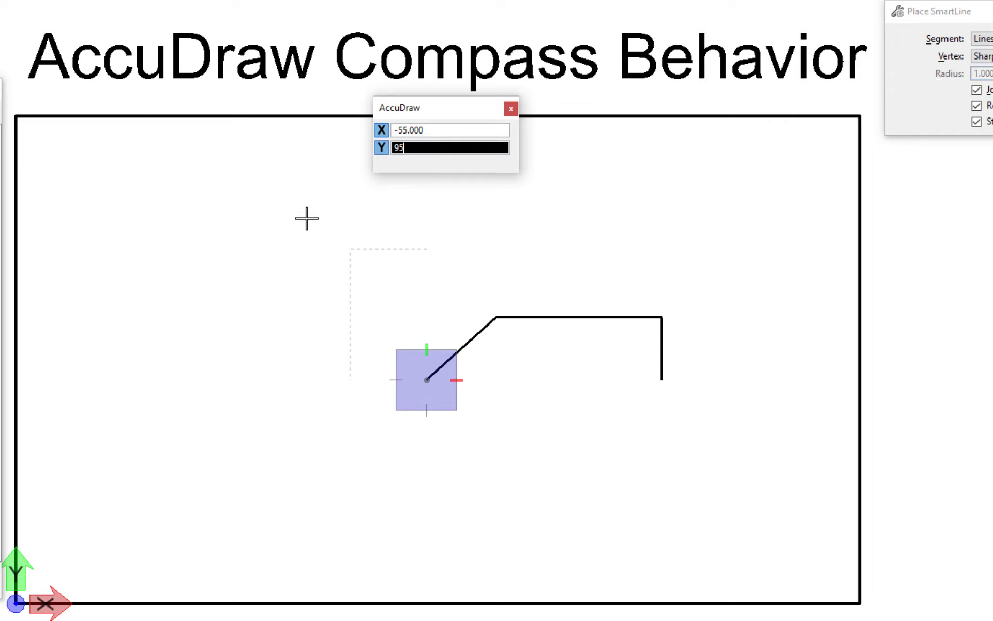
pyautogui.press('o')
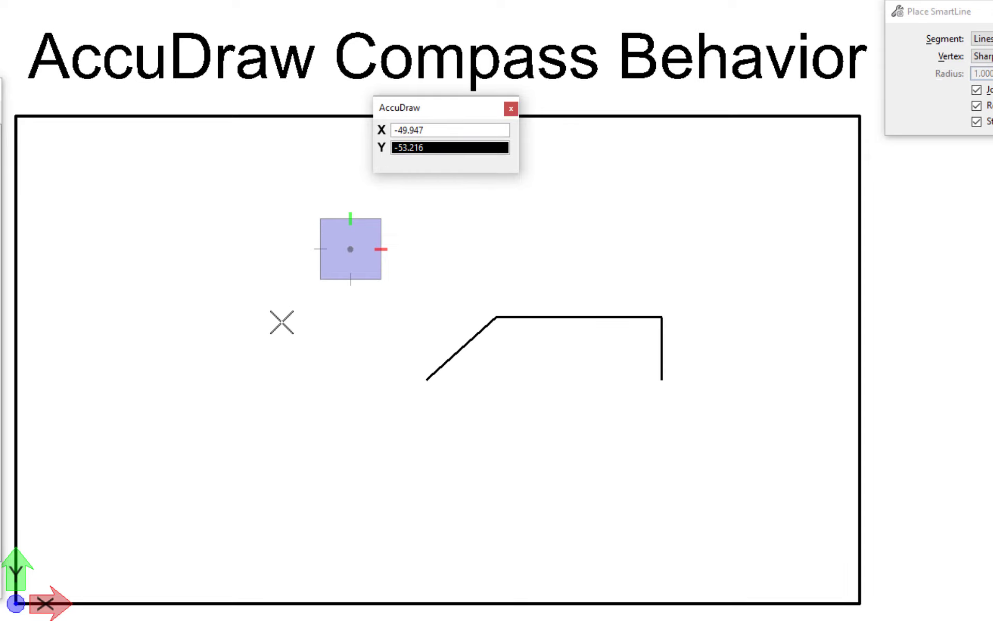
pyautogui.press('F11')
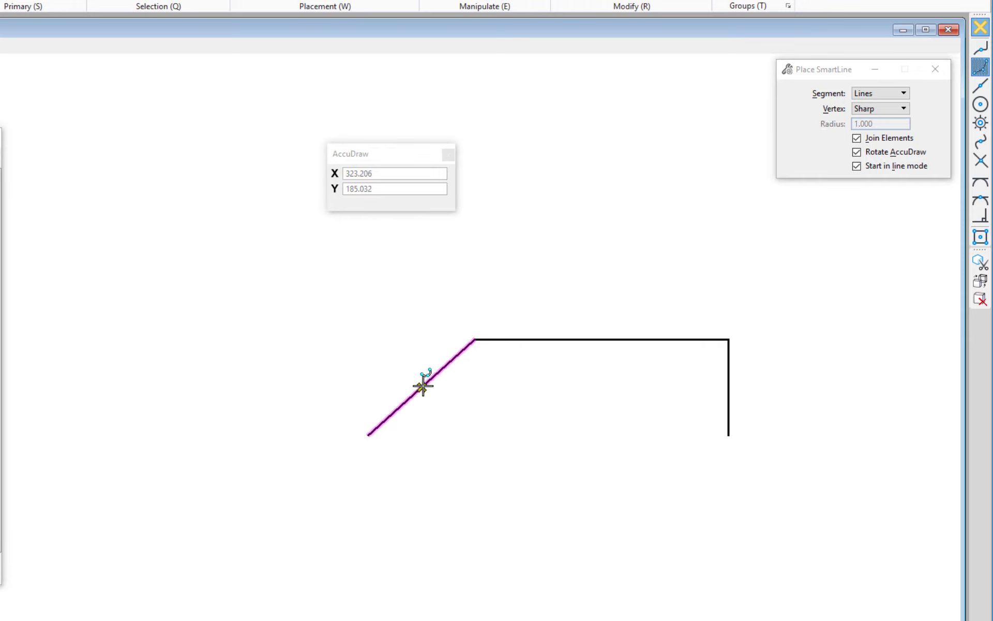
# Step: Draw a 65-long SmartLine perpendicular to the diagonal segment from its midpoint, up and to the left, aligning the compass with Rotate Quick
pyautogui.click(423, 385)
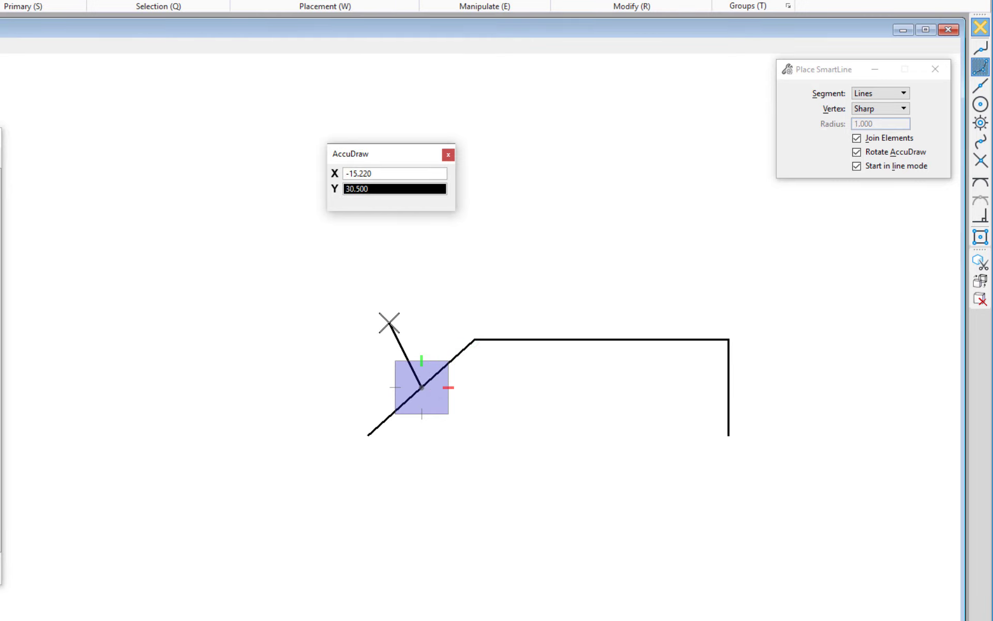
pyautogui.press('r')
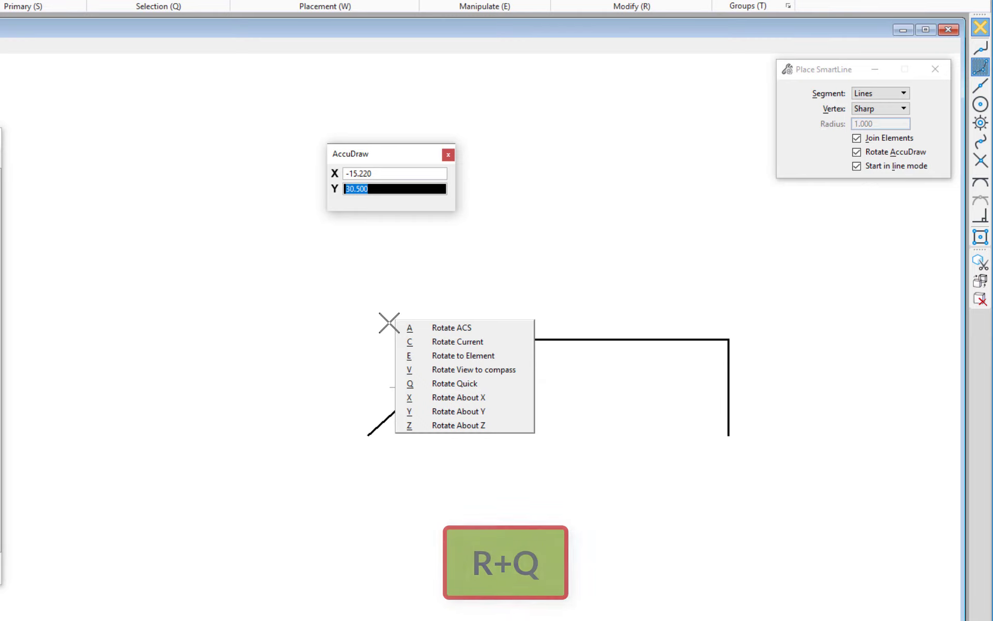
pyautogui.press('q')
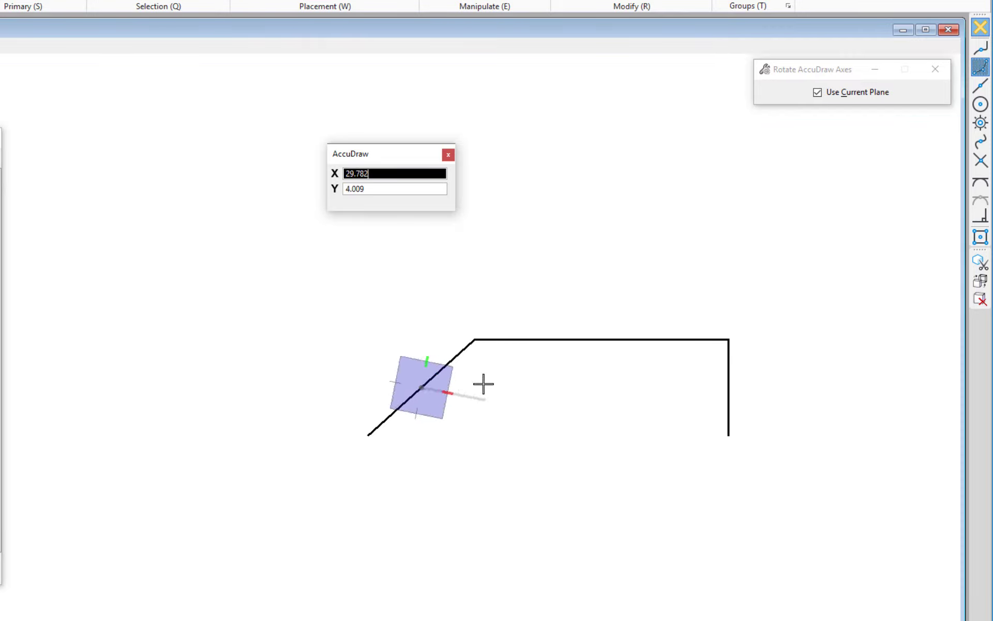
pyautogui.click(473, 339)
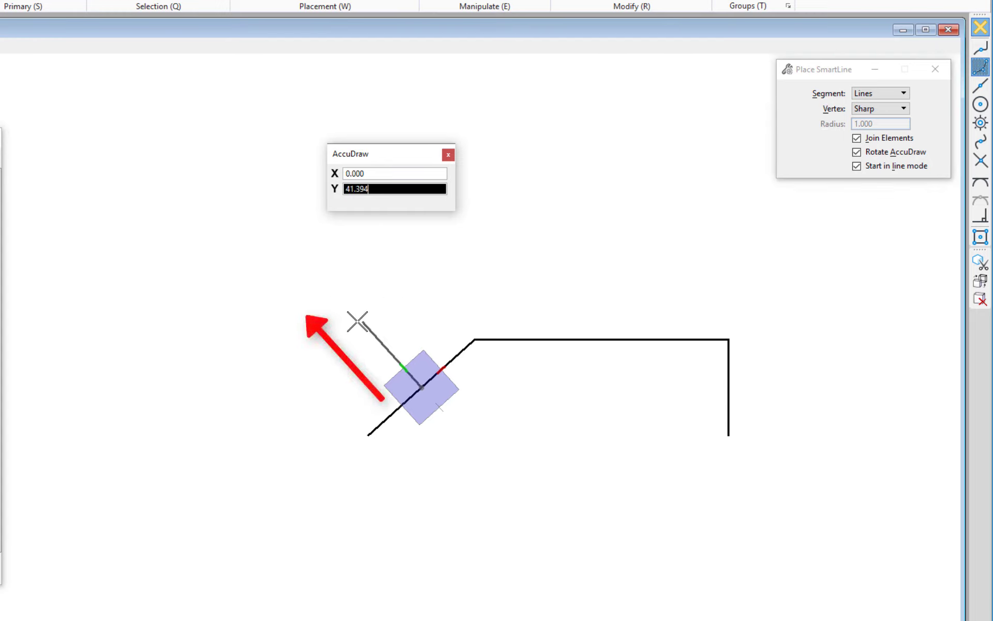
pyautogui.write('65')
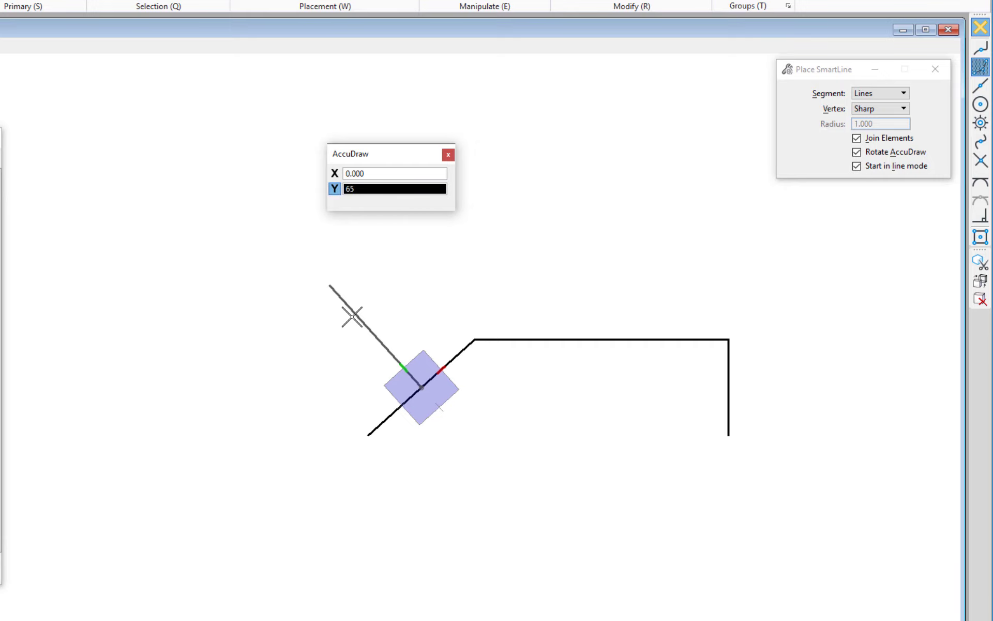
pyautogui.click(312, 357)
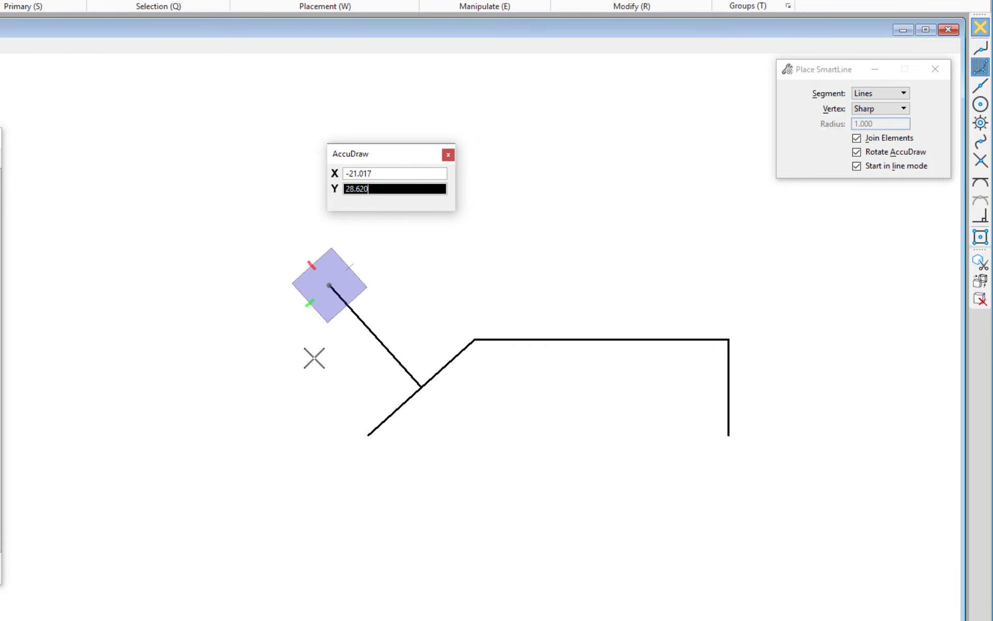
pyautogui.rightClick(313, 357)
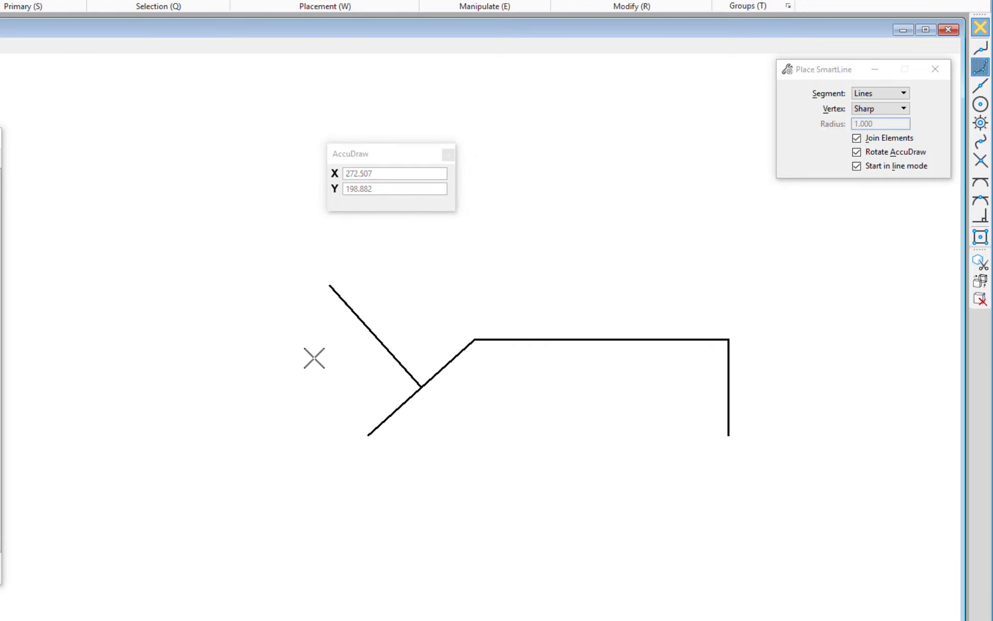
# Step: Start a SmartLine in the empty area left of the shape and align the compass with the diagonal segment using Rotate to Element
pyautogui.press('r')
pyautogui.press('e')
pyautogui.click(130, 407)
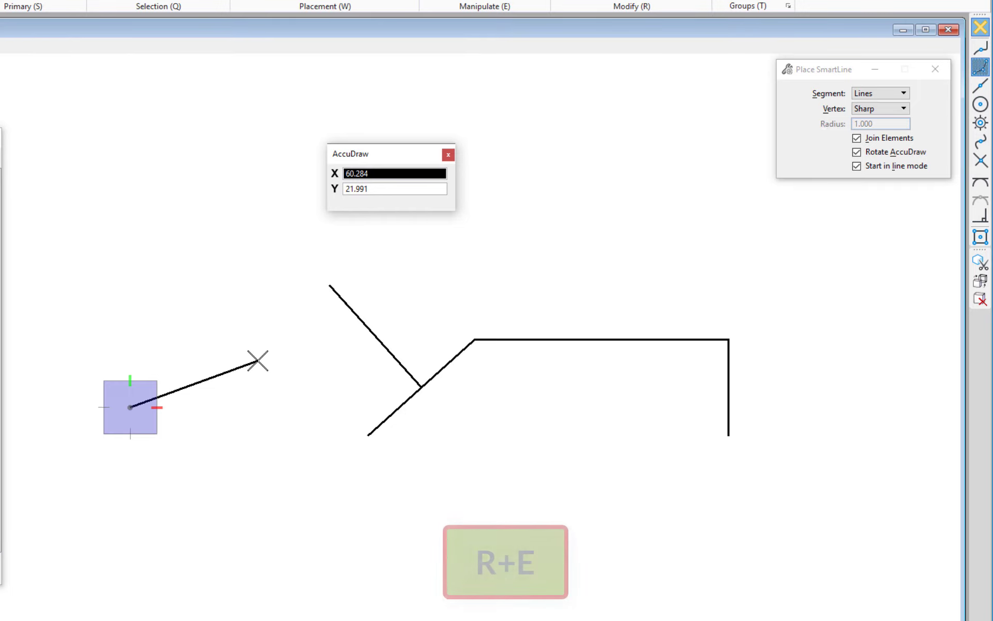
pyautogui.press('r')
pyautogui.press('e')
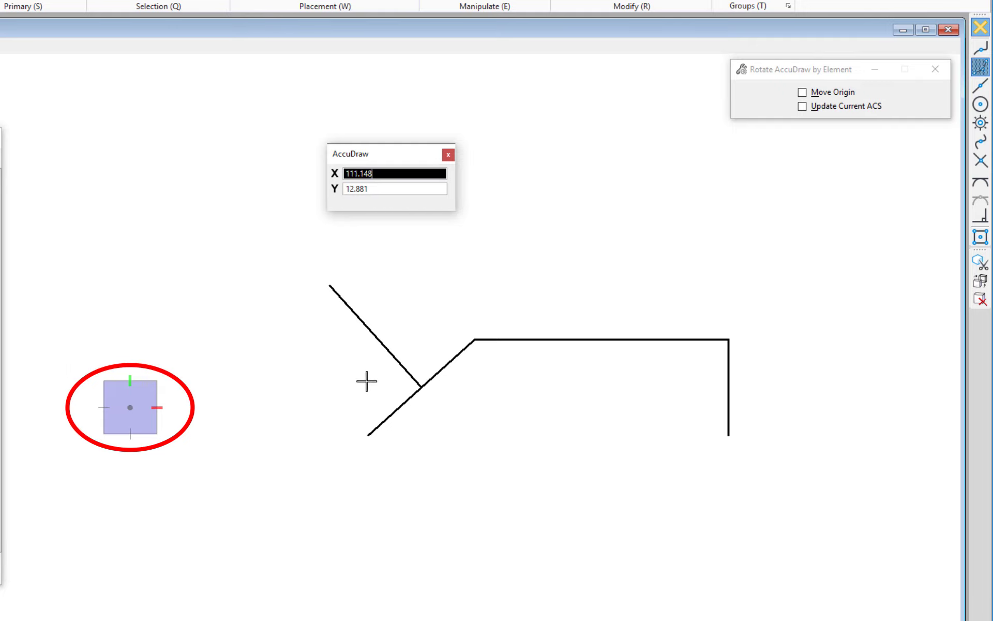
pyautogui.click(392, 416)
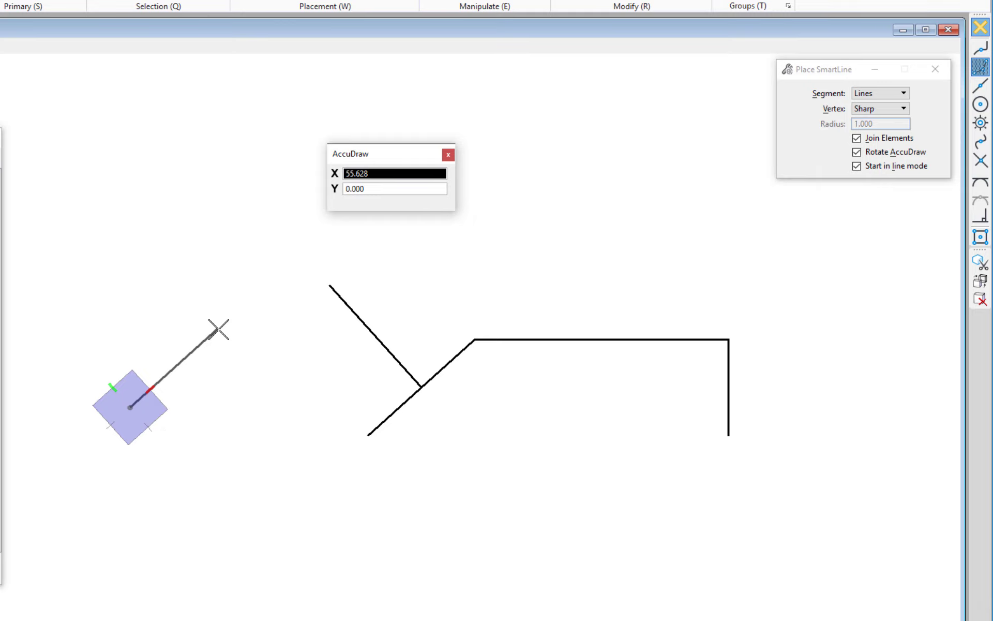
# Step: Place the segment parallel to the diagonal with Smart Lock, ending square with the diagonal's upper endpoint, and finish the SmartLine
pyautogui.write('65.000')
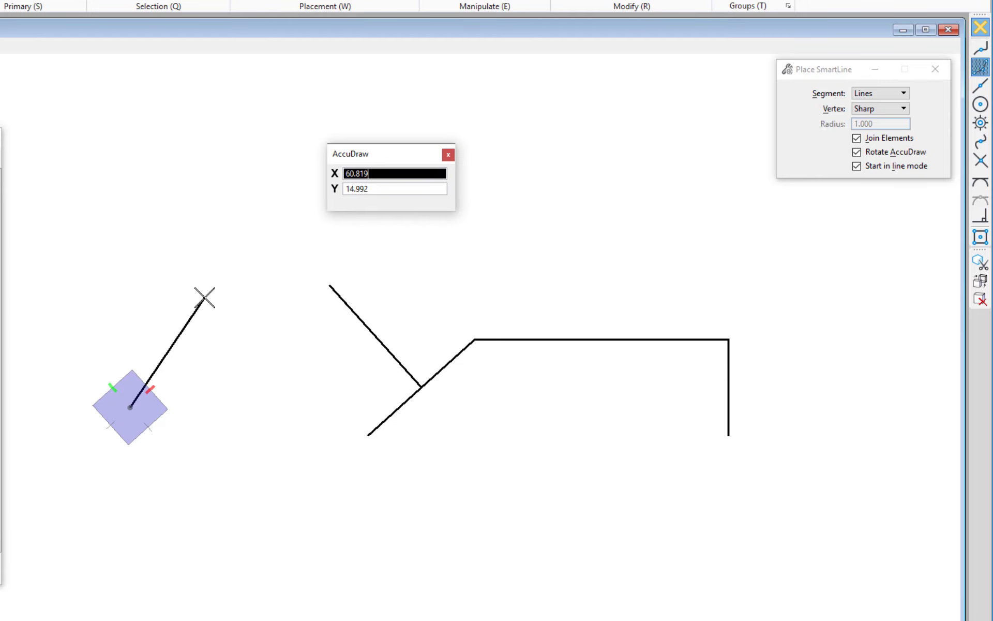
pyautogui.press('Return')
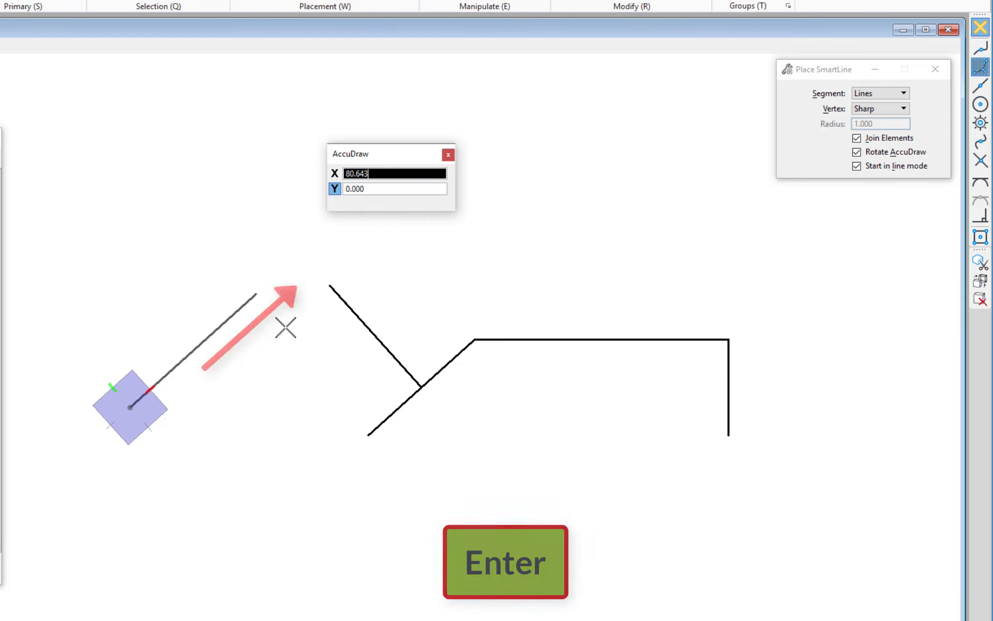
pyautogui.click(474, 339)
pyautogui.rightClick(460, 282)
# Step: Dock the AccuDraw window below the view, beside the view toggles, and close the Keyboard Shortcuts window
pyautogui.moveTo(456, 286); pyautogui.dragTo(449, 358)
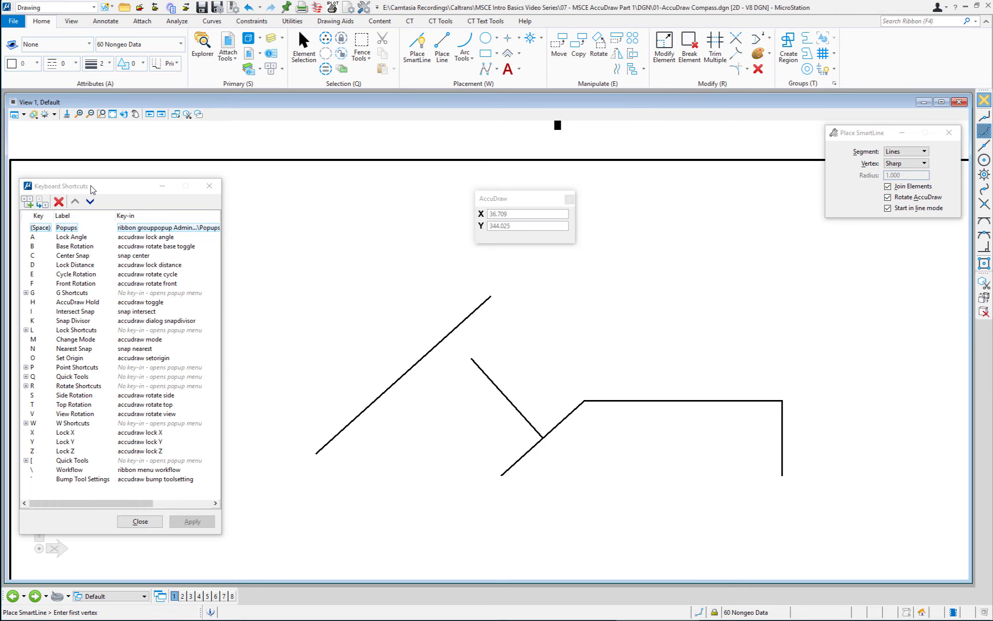
pyautogui.moveTo(506, 204); pyautogui.dragTo(279, 600)
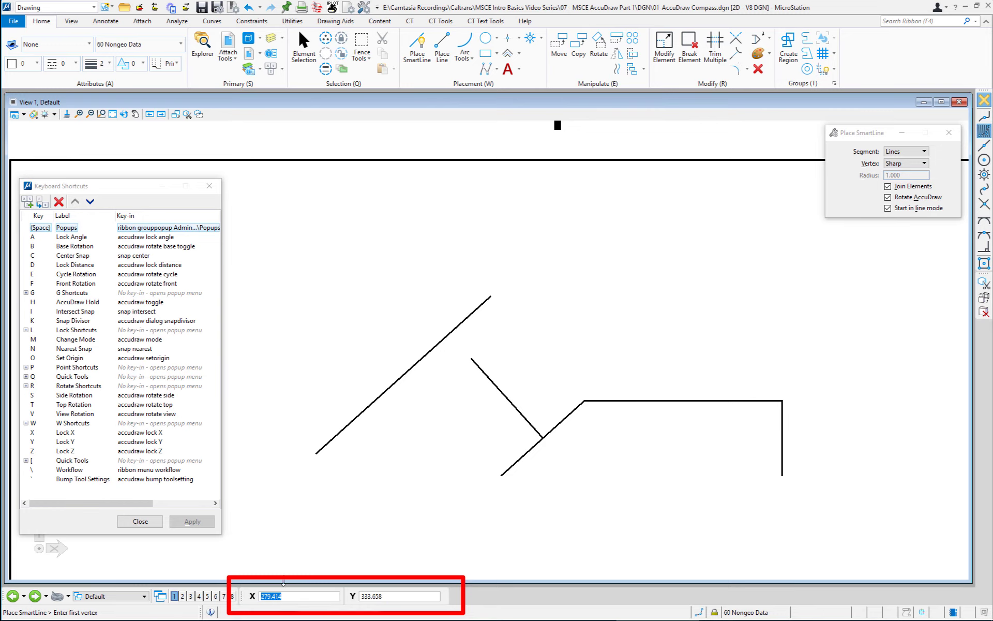
pyautogui.click(209, 186)
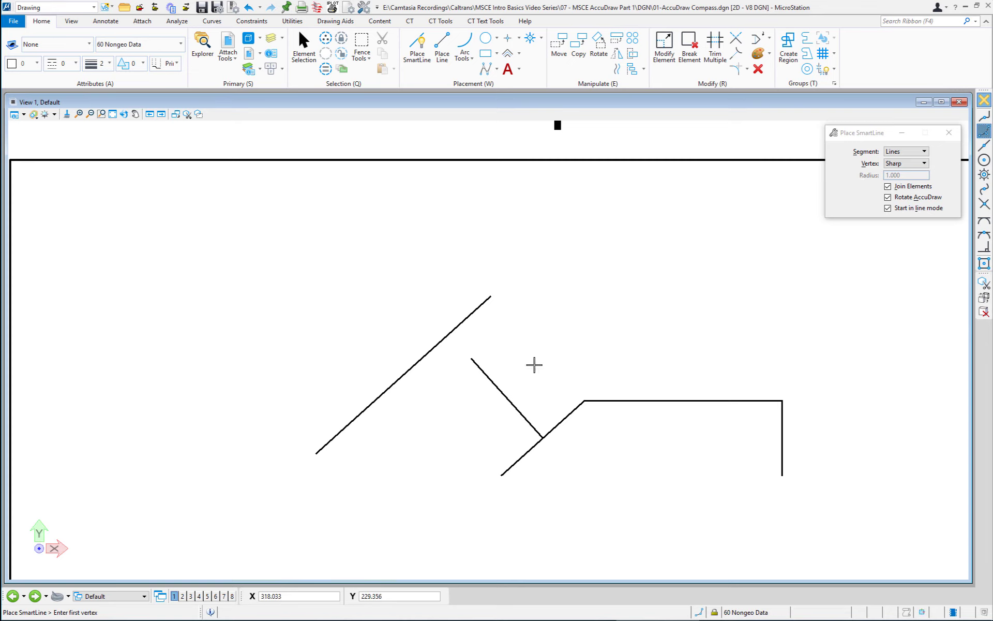
# Step: Open the design file 02- AccuDraw Shortcuts.dgn from the DGN folder
pyautogui.click(128, 9)
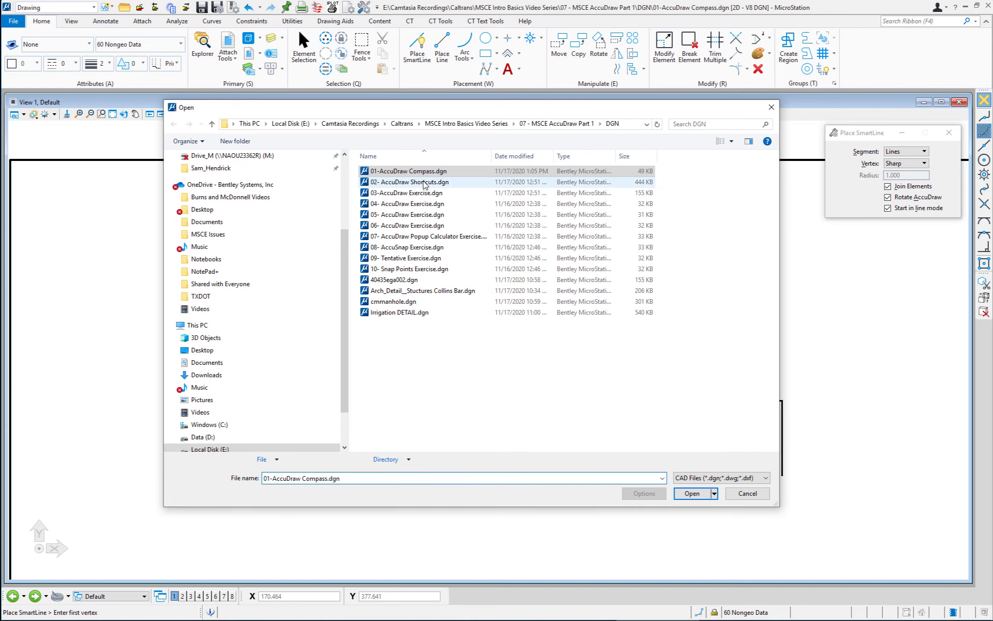
pyautogui.click(423, 183)
pyautogui.doubleClick(423, 183)
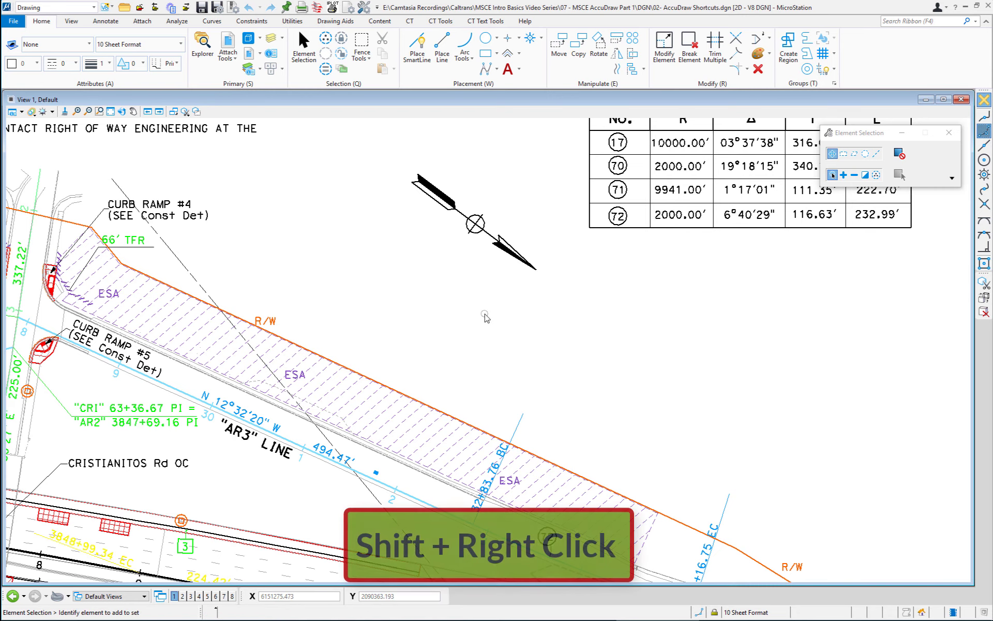
# Step: Change the view orientation of the plan sheet to Top View
pyautogui.keyDown('shift'); pyautogui.rightClick(485, 316); pyautogui.keyUp('shift')
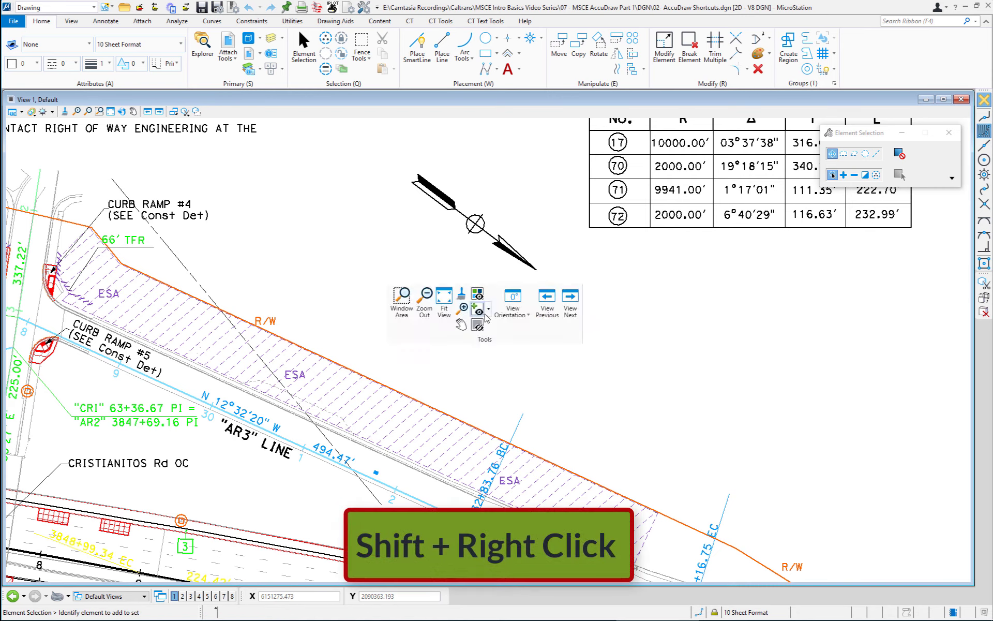
pyautogui.click(524, 313)
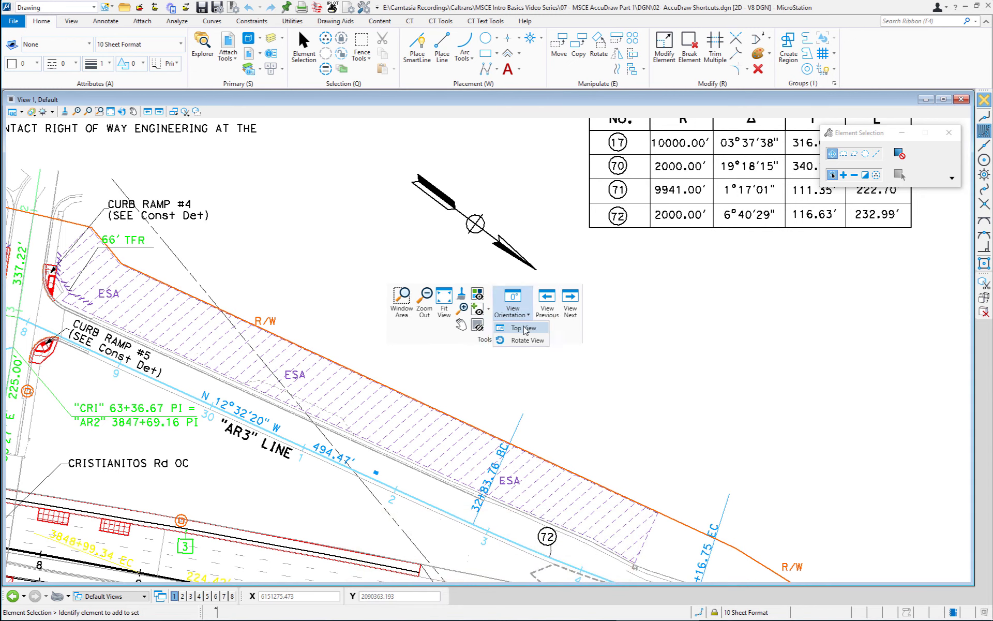
pyautogui.click(524, 329)
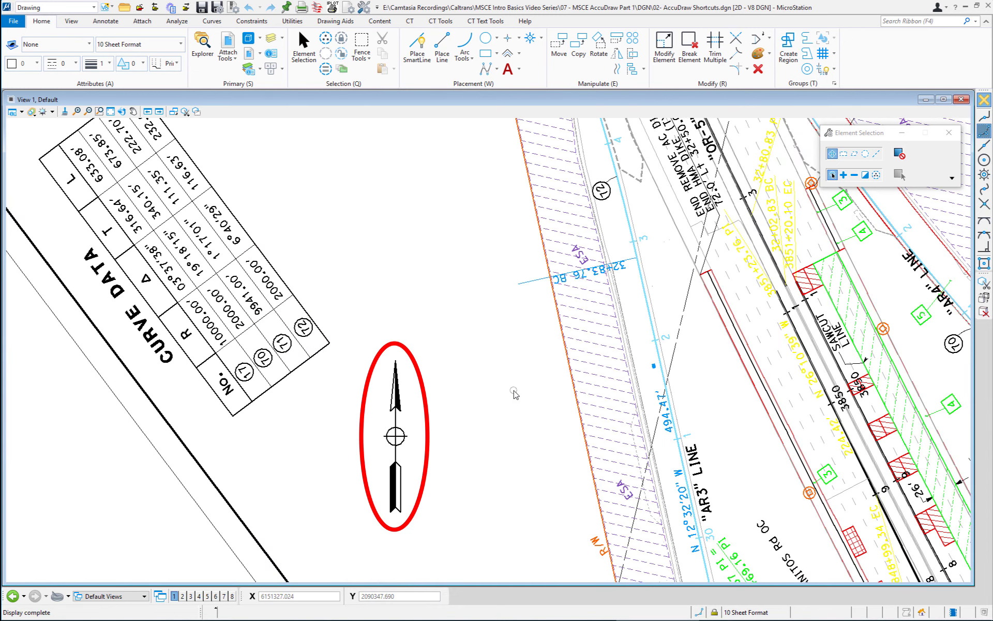
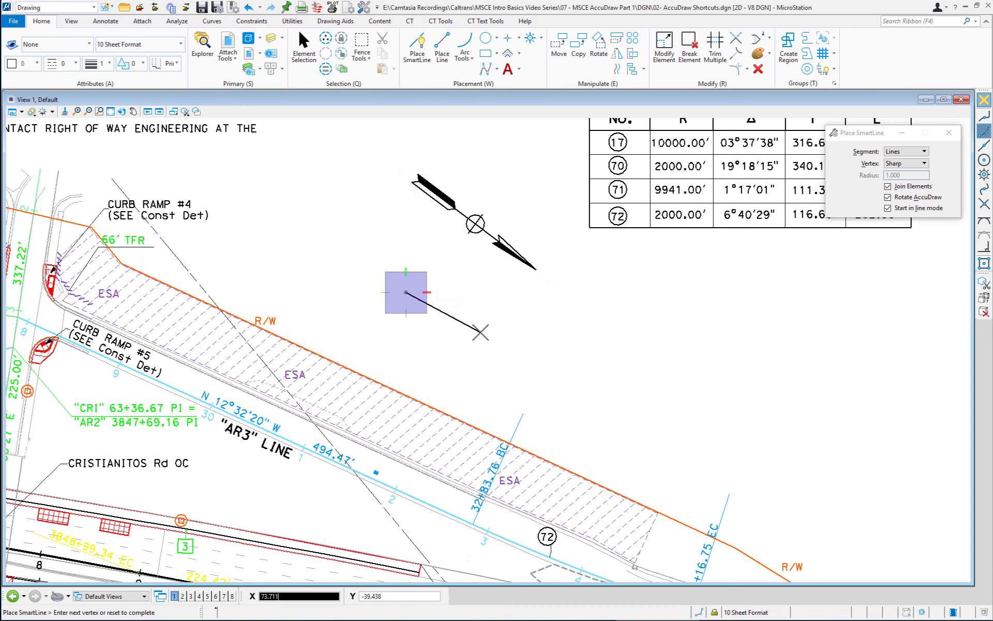
# Step: Rotate the compass to Top and back to View rotation while the SmartLine is active, and end the line without placing a segment
pyautogui.press('t')
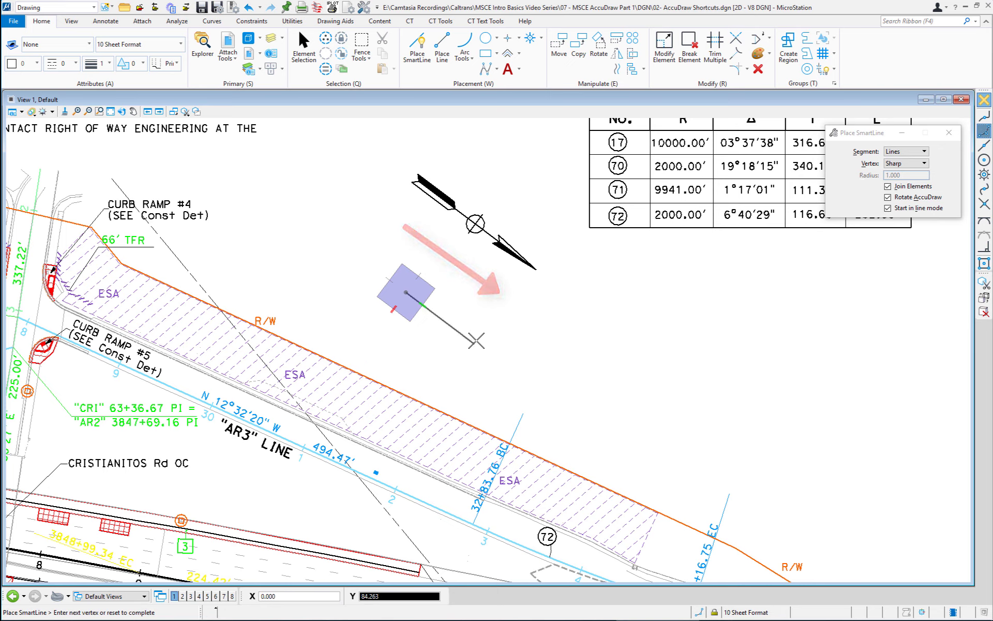
pyautogui.press('v')
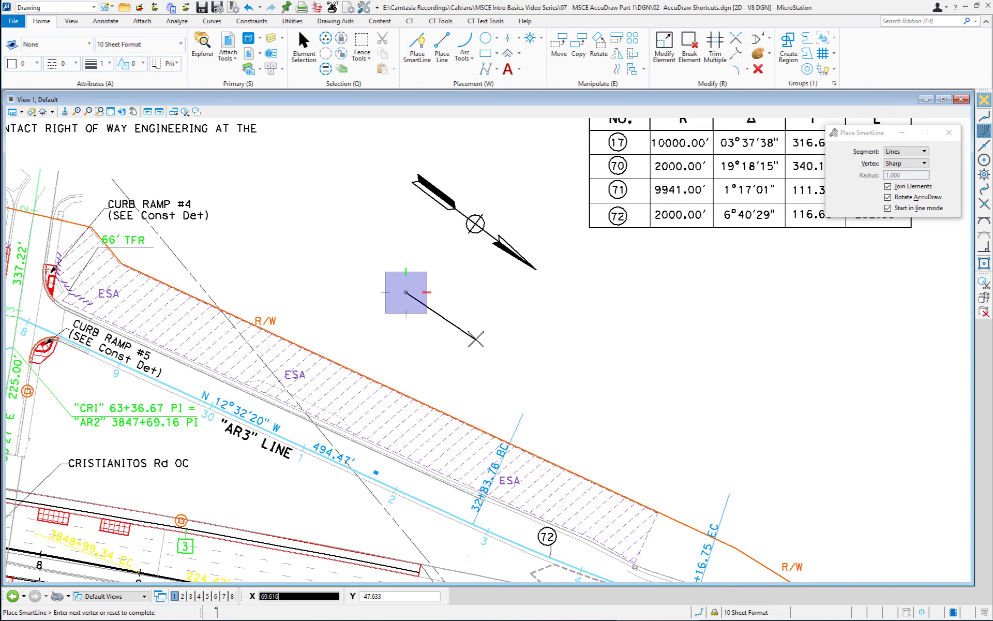
pyautogui.rightClick(470, 313)
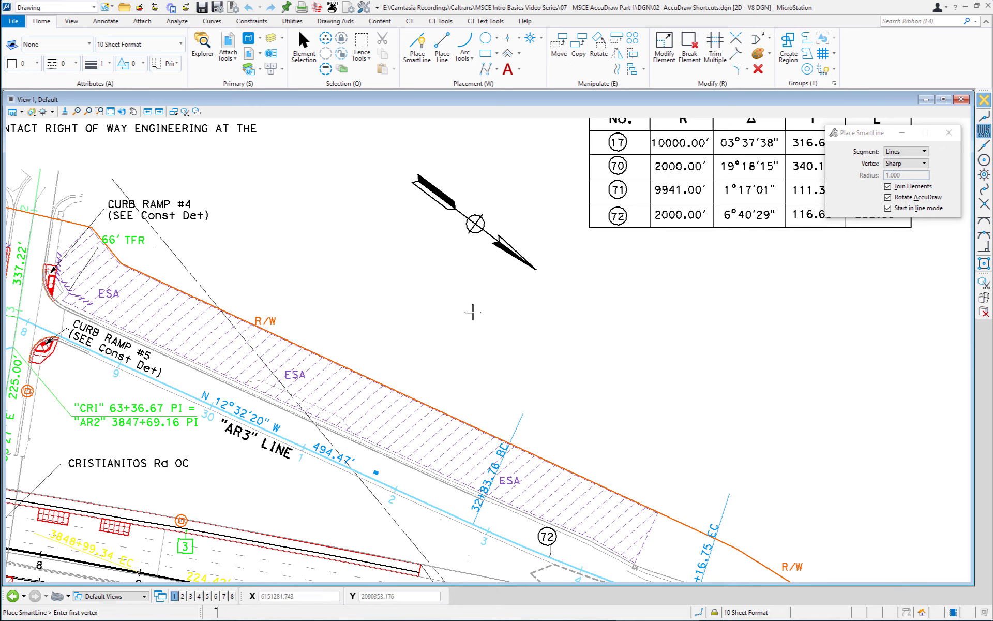
# Step: Start Place Active Cell, pick up the NARR cell from the existing north arrow and set the AccuDraw origin to the arrow's left
pyautogui.click(531, 41)
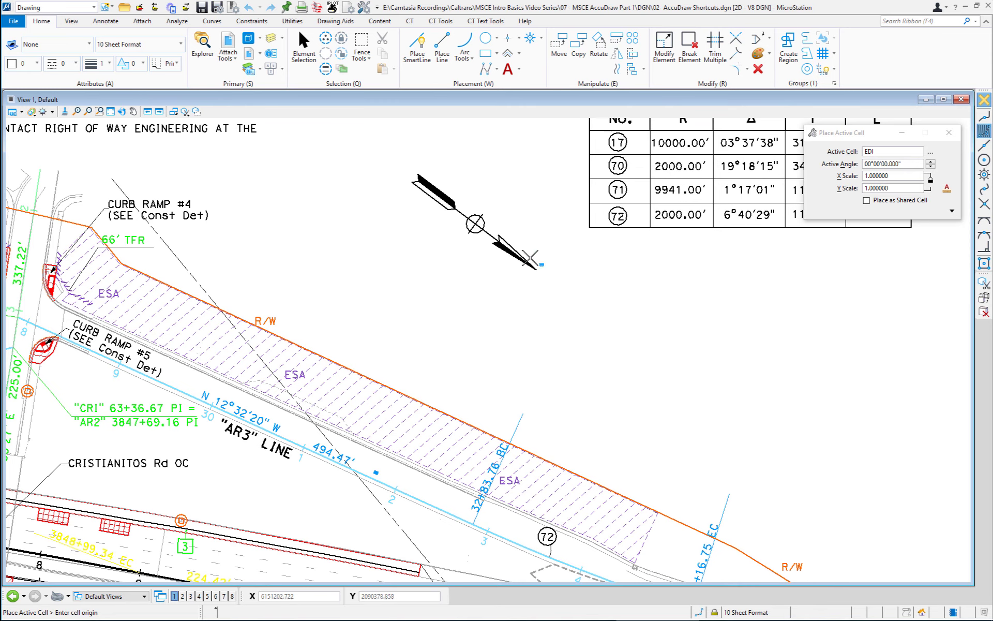
pyautogui.keyDown('alt'); pyautogui.click(445, 193); pyautogui.keyUp('alt')
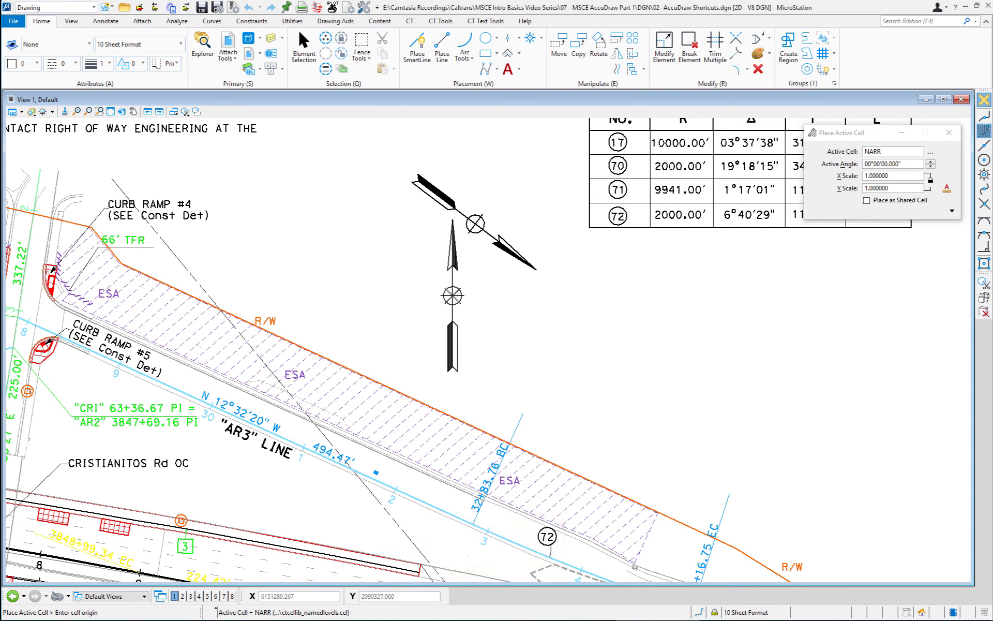
pyautogui.keyDown('ctrl'); pyautogui.middleClick(356, 243); pyautogui.keyUp('ctrl')
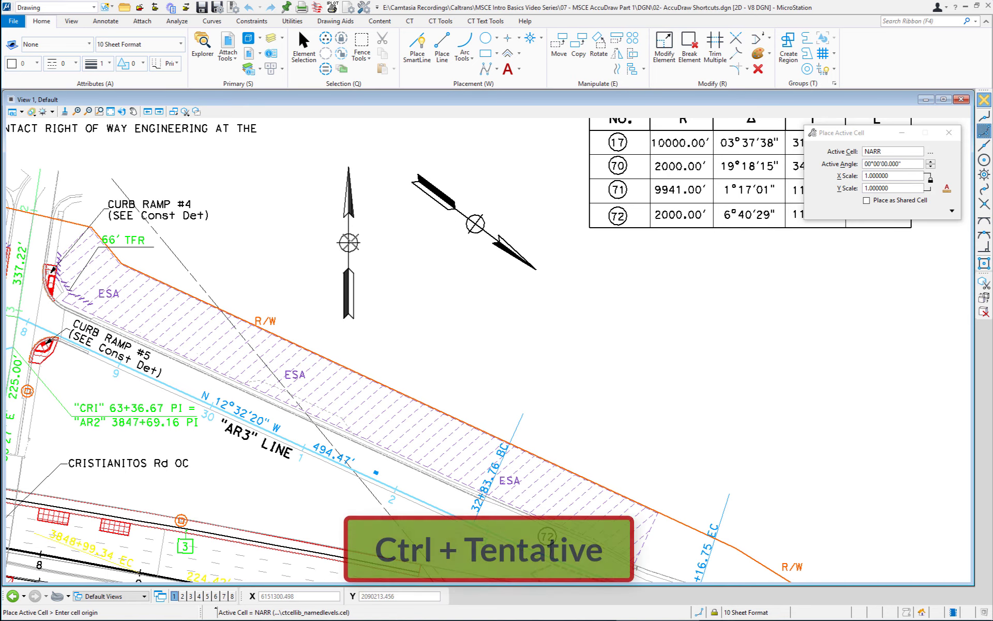
pyautogui.keyDown('ctrl'); pyautogui.middleClick(355, 241); pyautogui.keyUp('ctrl')
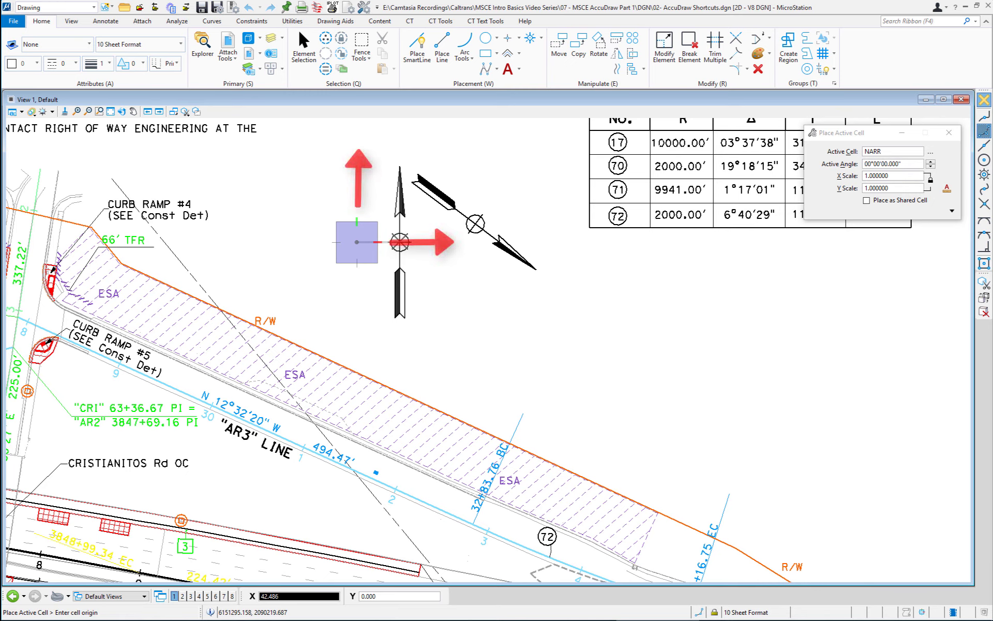
# Step: Rotate the compass to Top and place the NARR cell to the right of the existing north arrow, parallel to it
pyautogui.press('t')
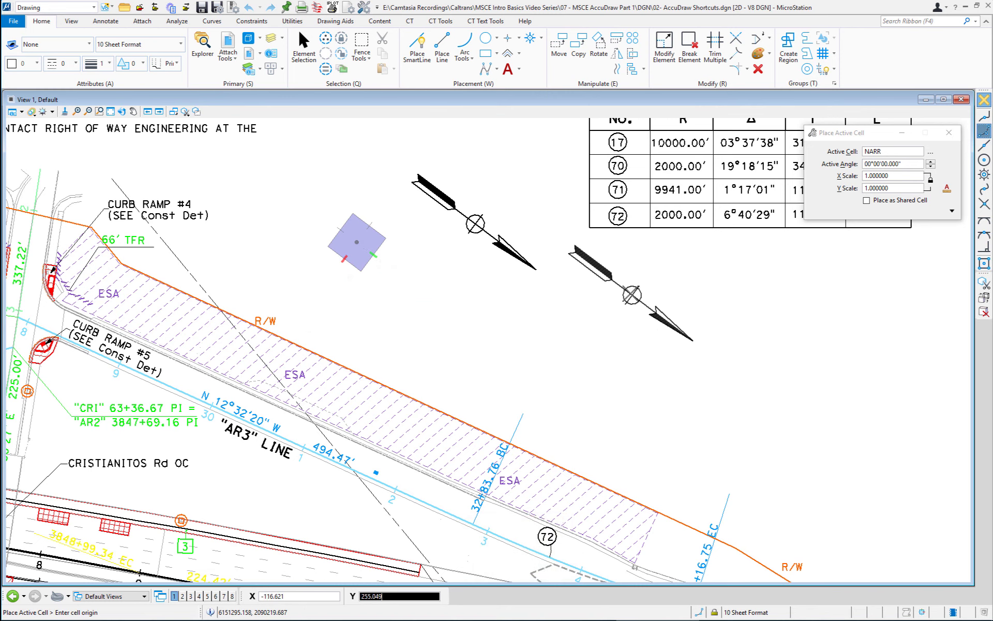
pyautogui.press('o')
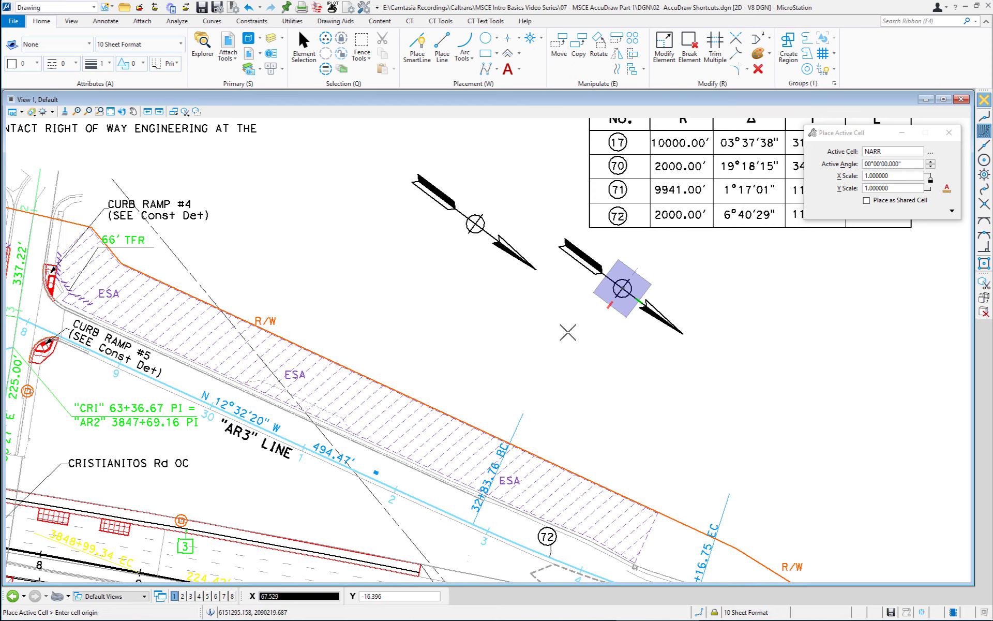
pyautogui.press('Escape')
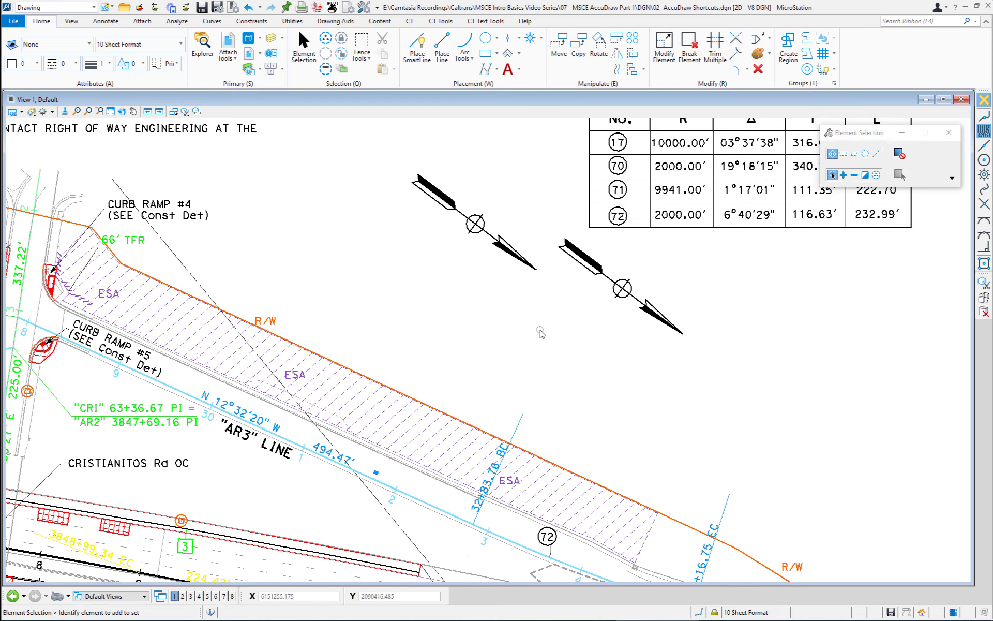